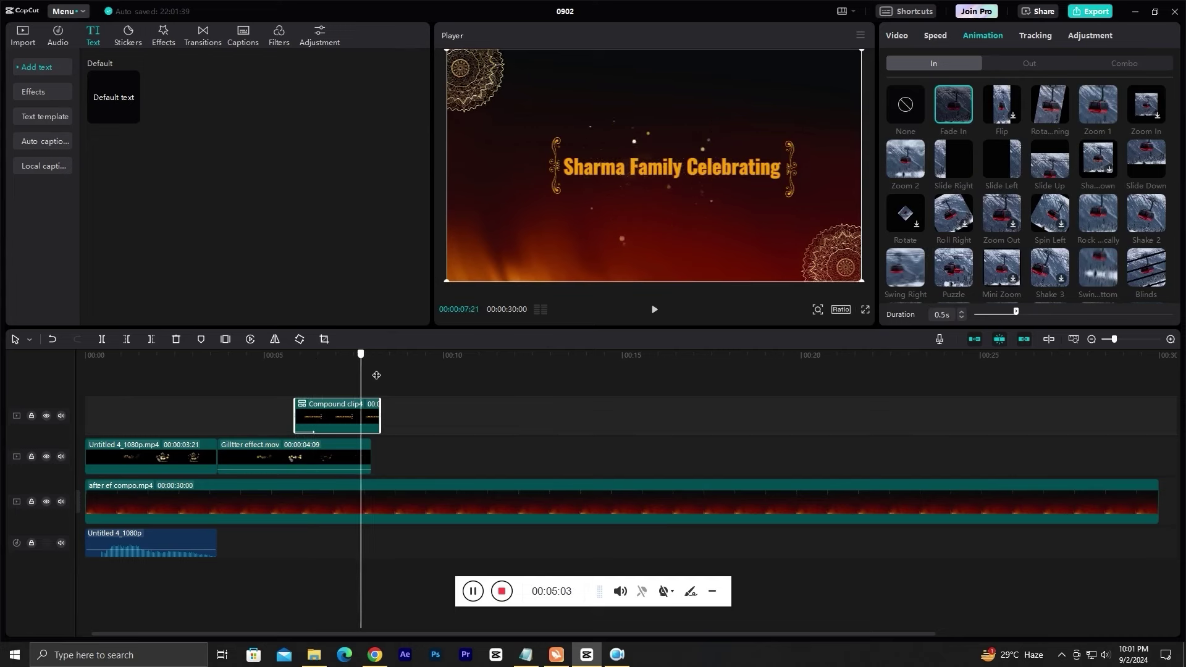
Apply the Fade Out exit animation to the title compound clip.
left_click(1030, 65)
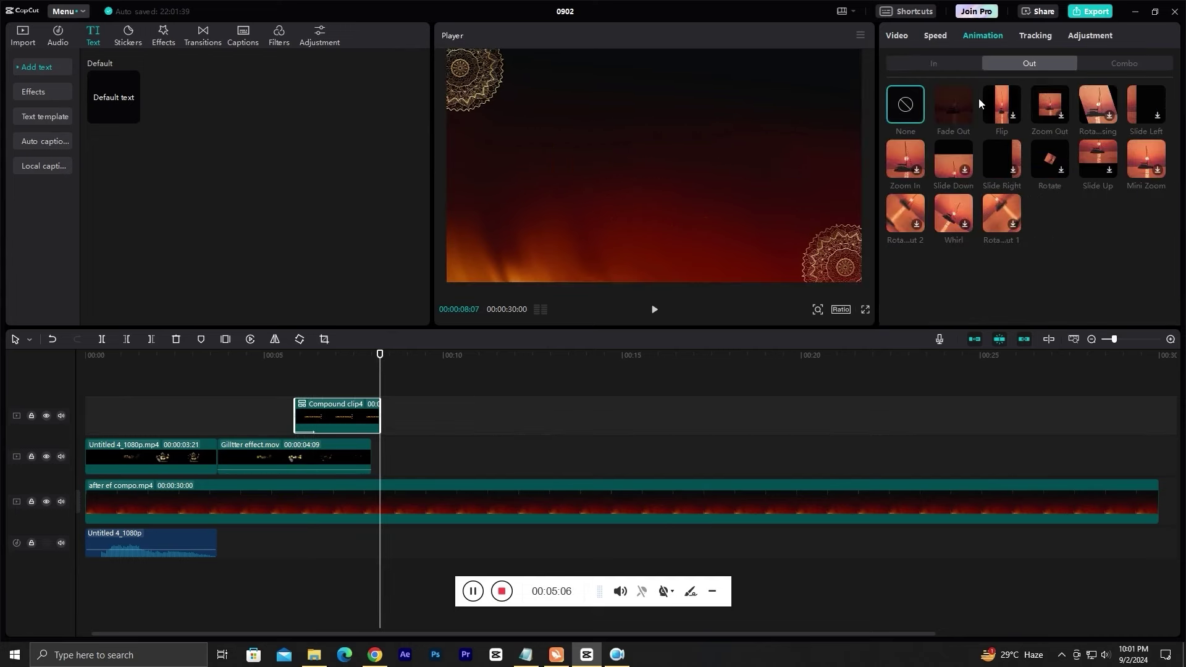
left_click(954, 107)
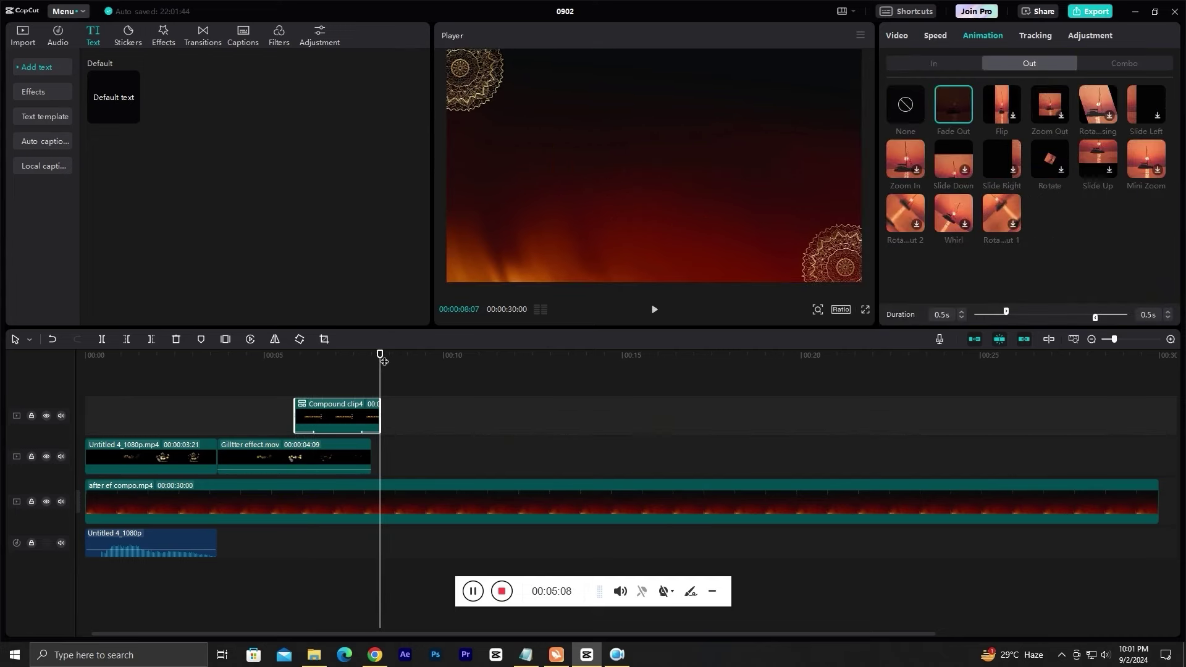
Duplicate the Untitled 4_1080p audio clip directly after the original at 00:00:03:21 and play back the section.
left_click_drag(383, 361, 218, 362)
left_click(164, 542)
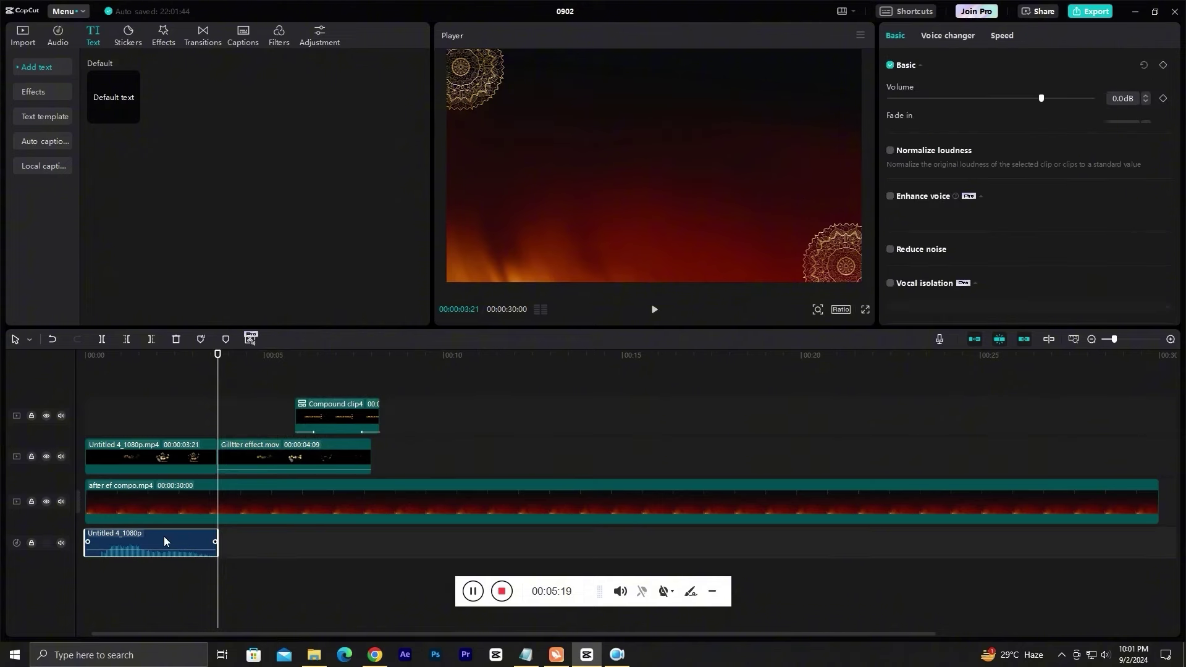
left_click_drag(164, 542, 298, 537)
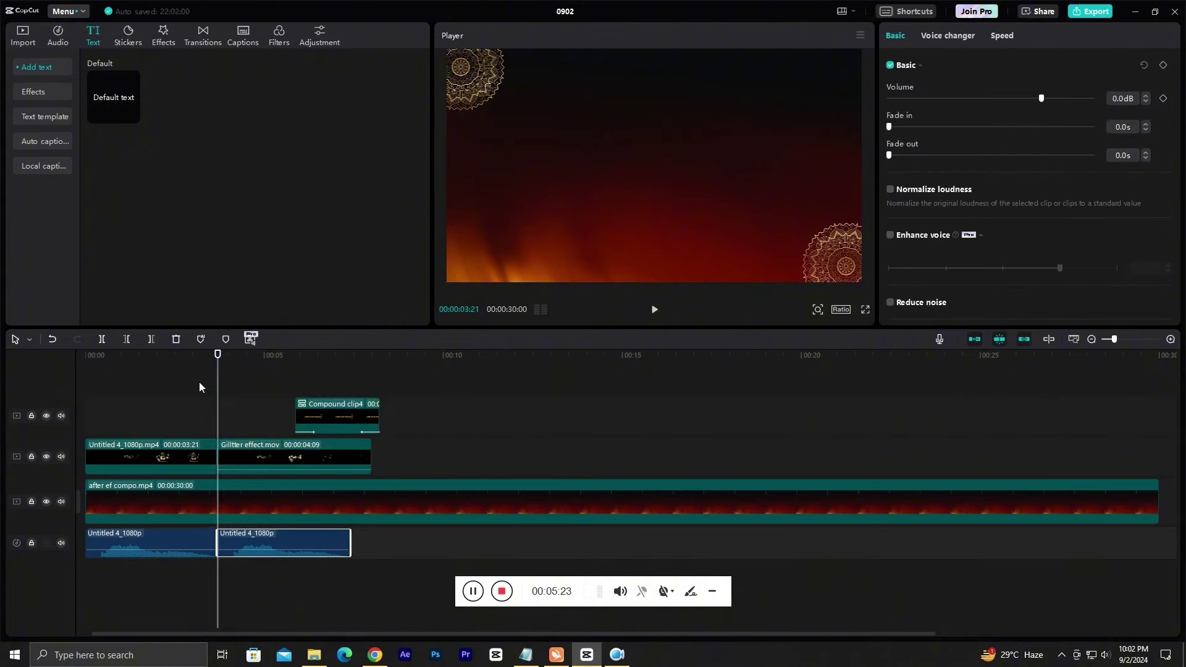
left_click_drag(221, 355, 195, 355)
key("space")
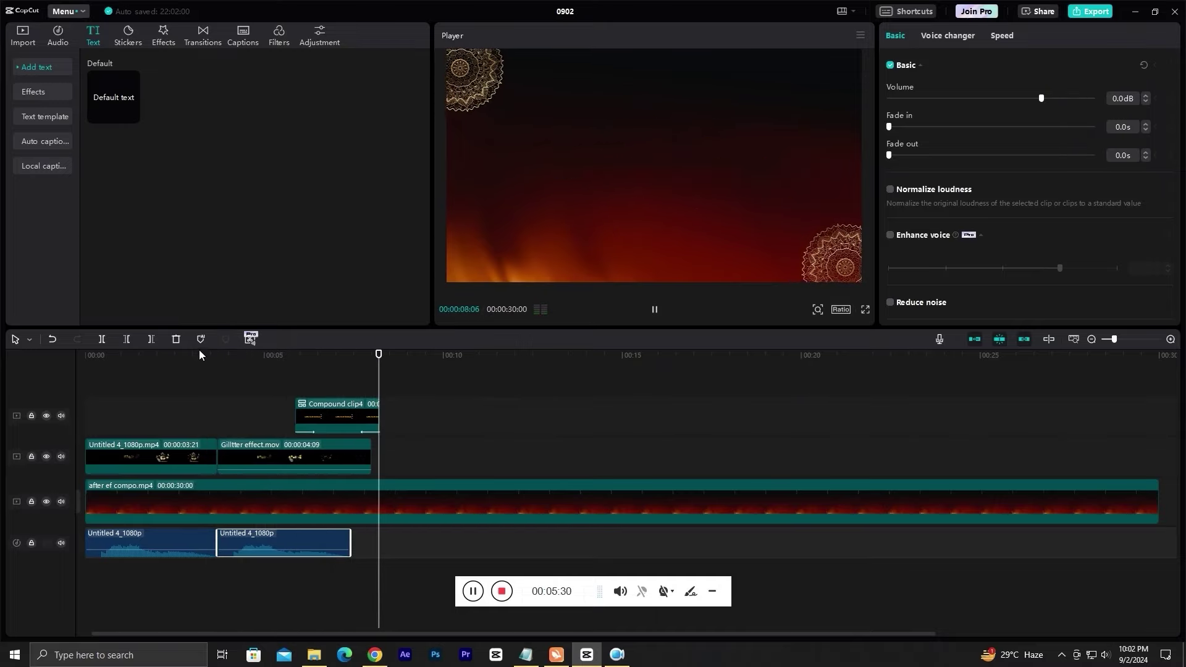
key("space")
Add the Trending brush effect video at the title clip's end, 00:00:08:07, and trim its start to 00:00:08:17.
left_click_drag(390, 355, 380, 362)
left_click(358, 411)
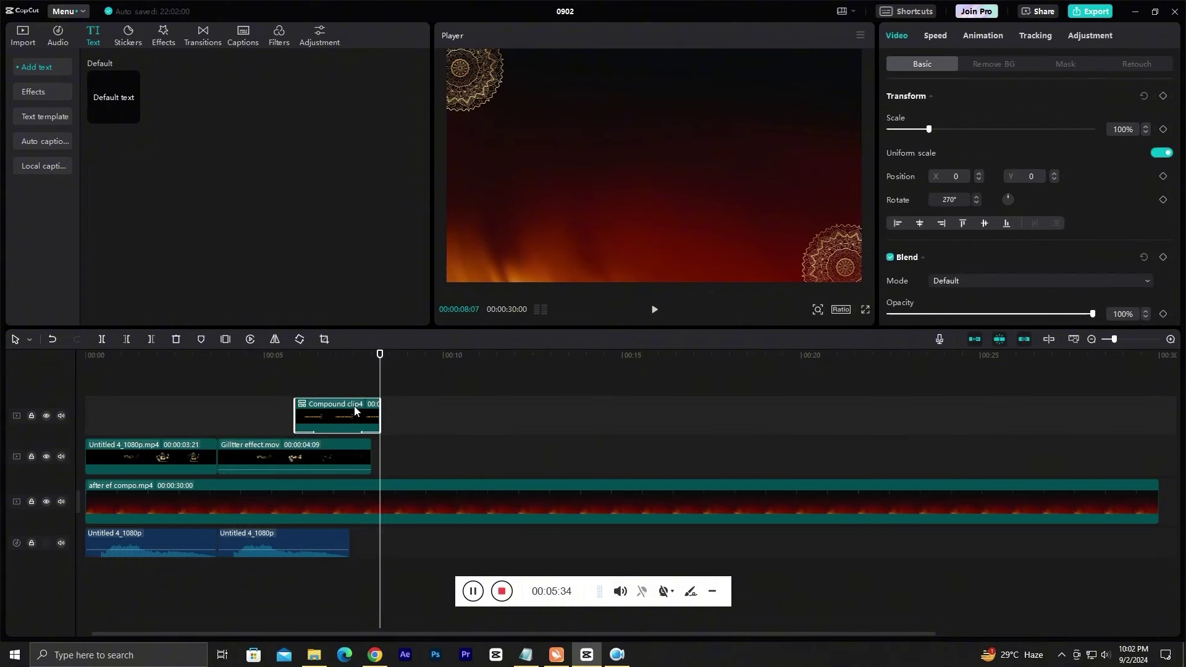
left_click(23, 37)
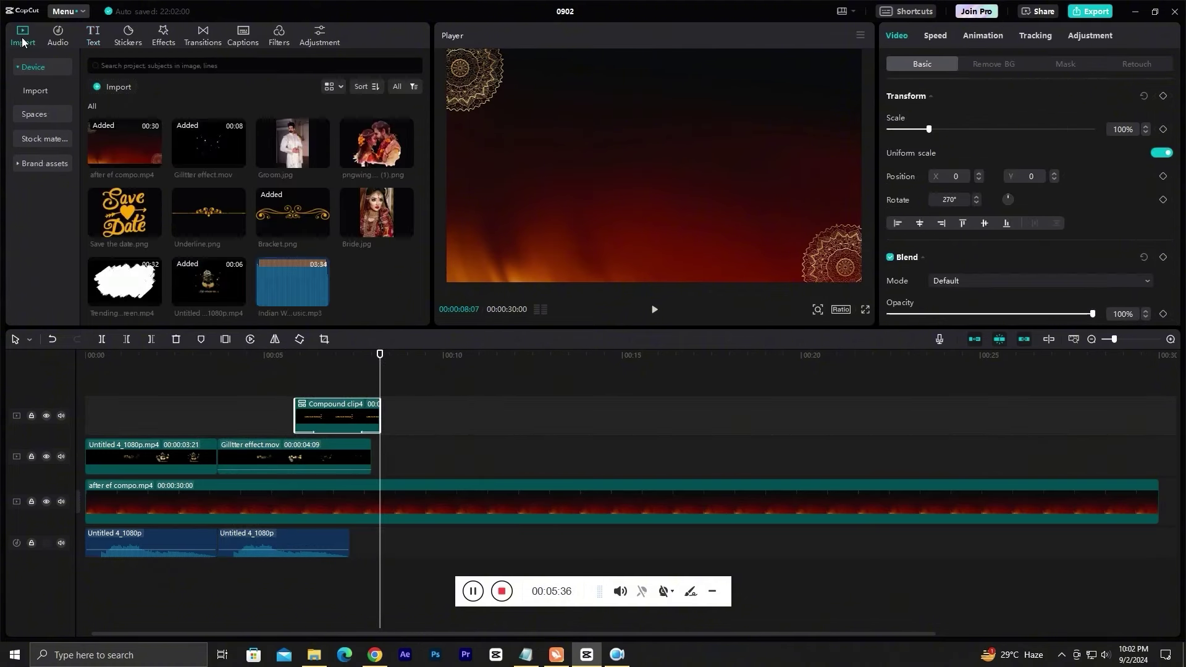
mouse_move(309, 162)
mouse_move(130, 285)
left_mouse_down()
mouse_move(510, 440)
mouse_move(410, 472)
mouse_move(416, 503)
left_mouse_up()
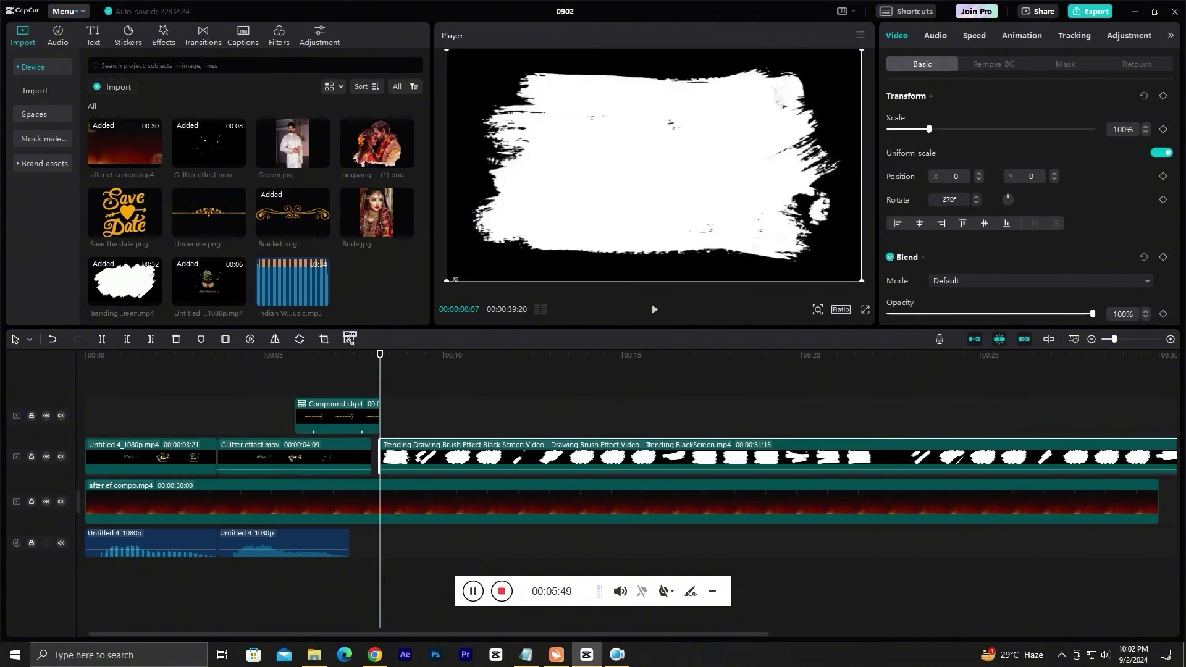
left_click_drag(378, 457, 391, 457)
Split the brush effect clip at 00:00:13:24, delete the part after the cut, and play back the kept section.
left_click(574, 410)
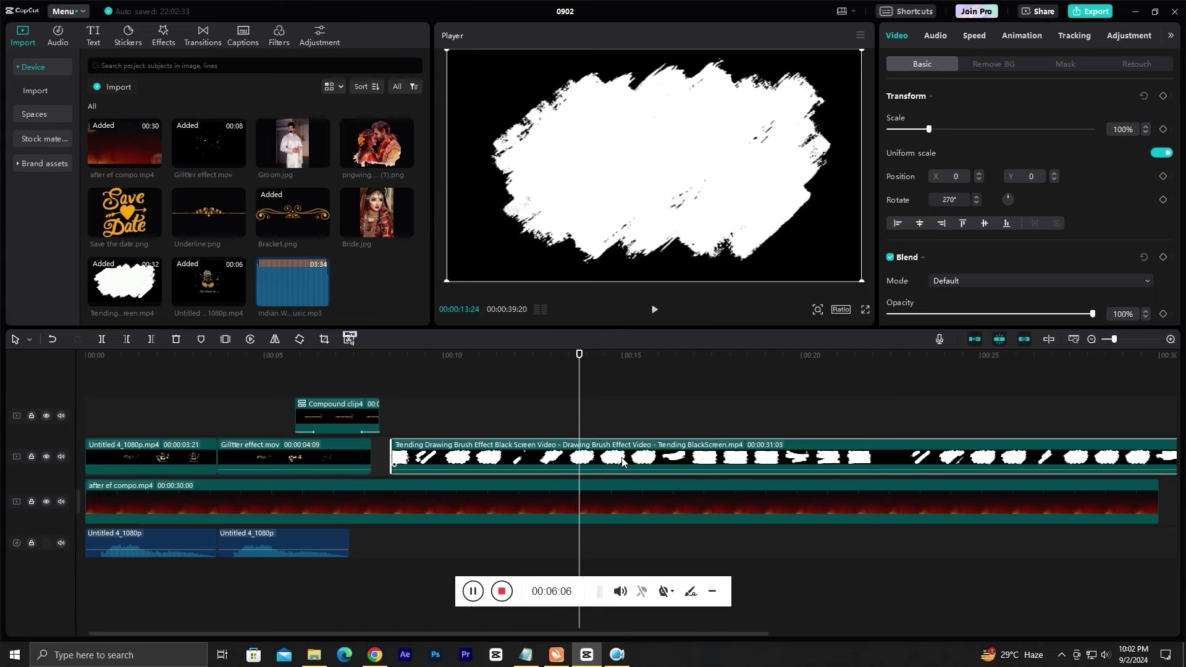
left_click(102, 339)
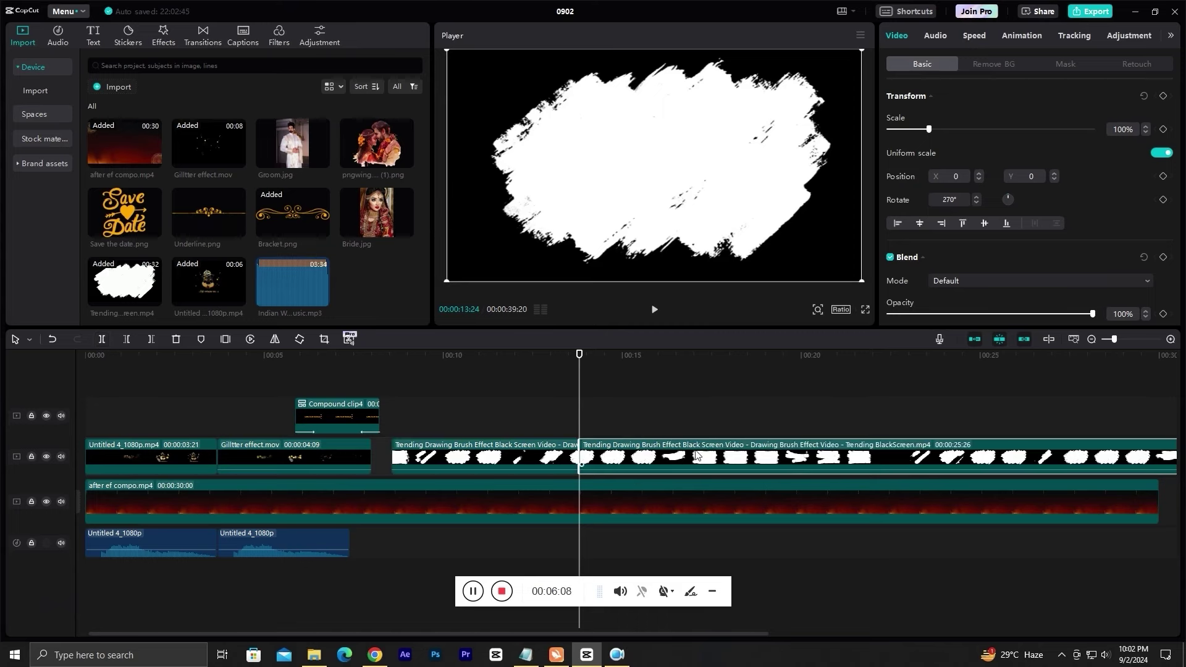
key("Delete")
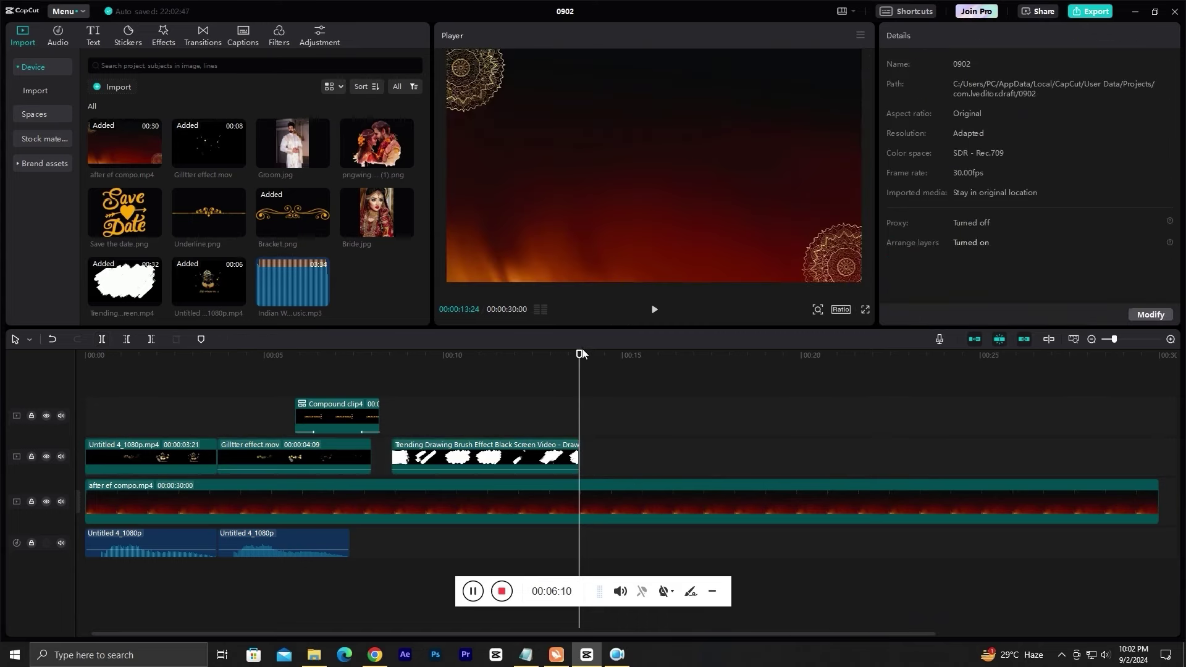
mouse_move(587, 359)
left_mouse_down()
mouse_move(441, 373)
mouse_move(399, 390)
left_mouse_up()
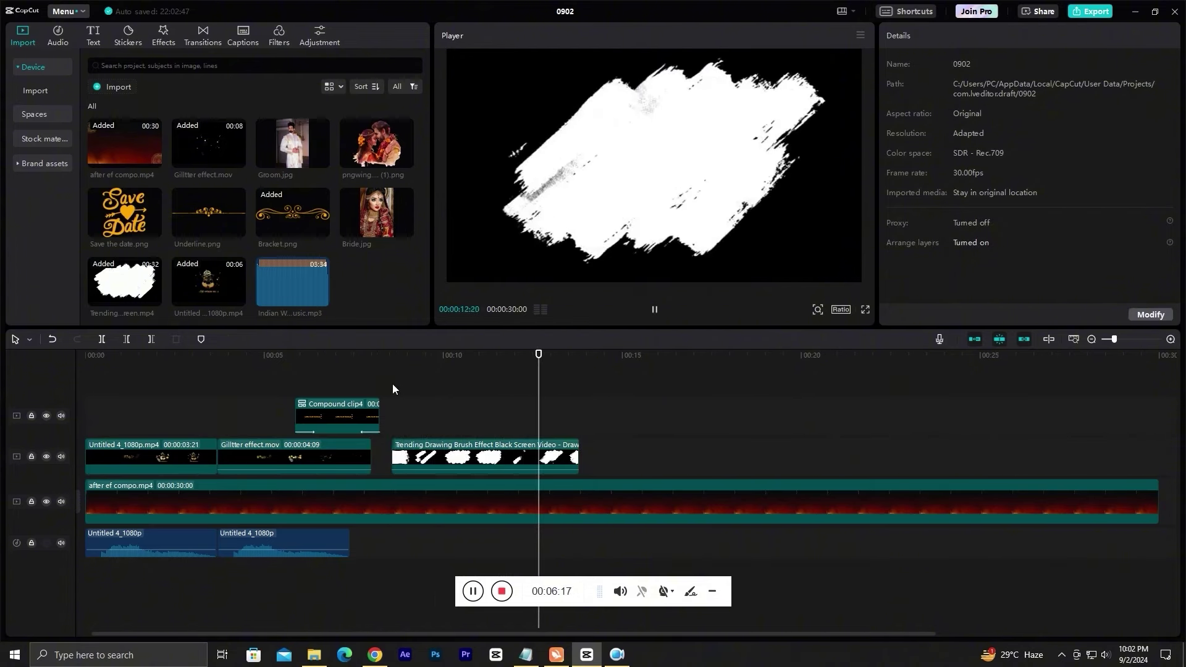
key("space")
mouse_move(554, 355)
left_mouse_down()
mouse_move(414, 370)
mouse_move(396, 383)
left_mouse_up()
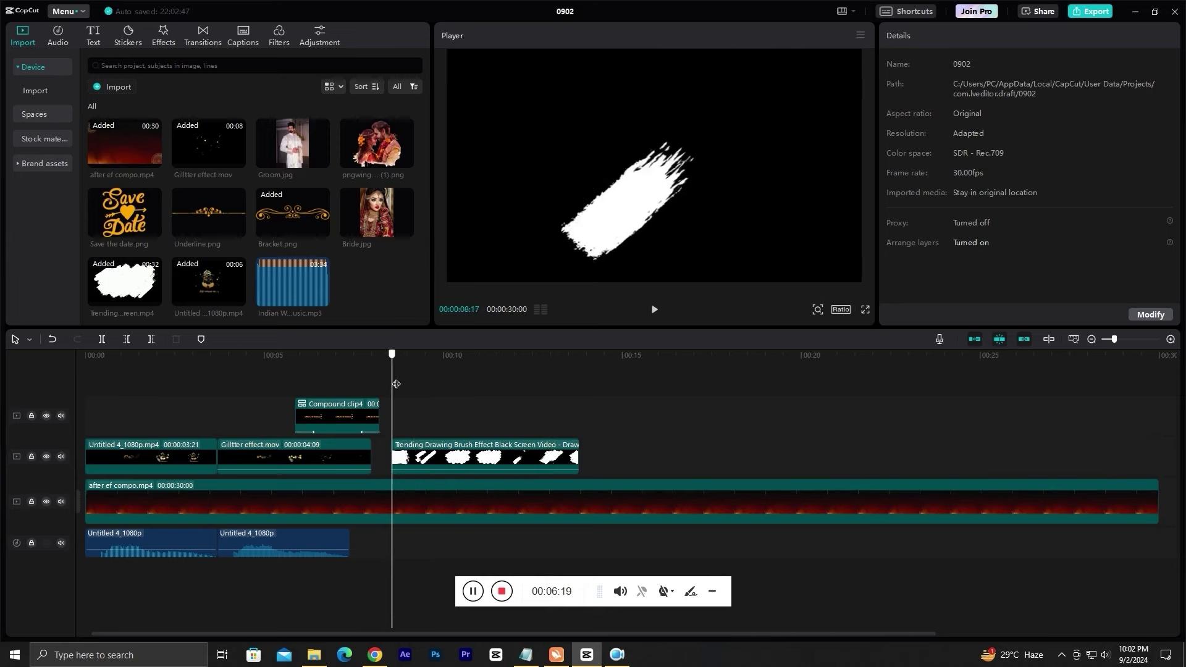
Move the brush clip up one track and place Groom.jpg beneath it, adjusted to end with the brush clip.
left_click_drag(471, 457, 471, 416)
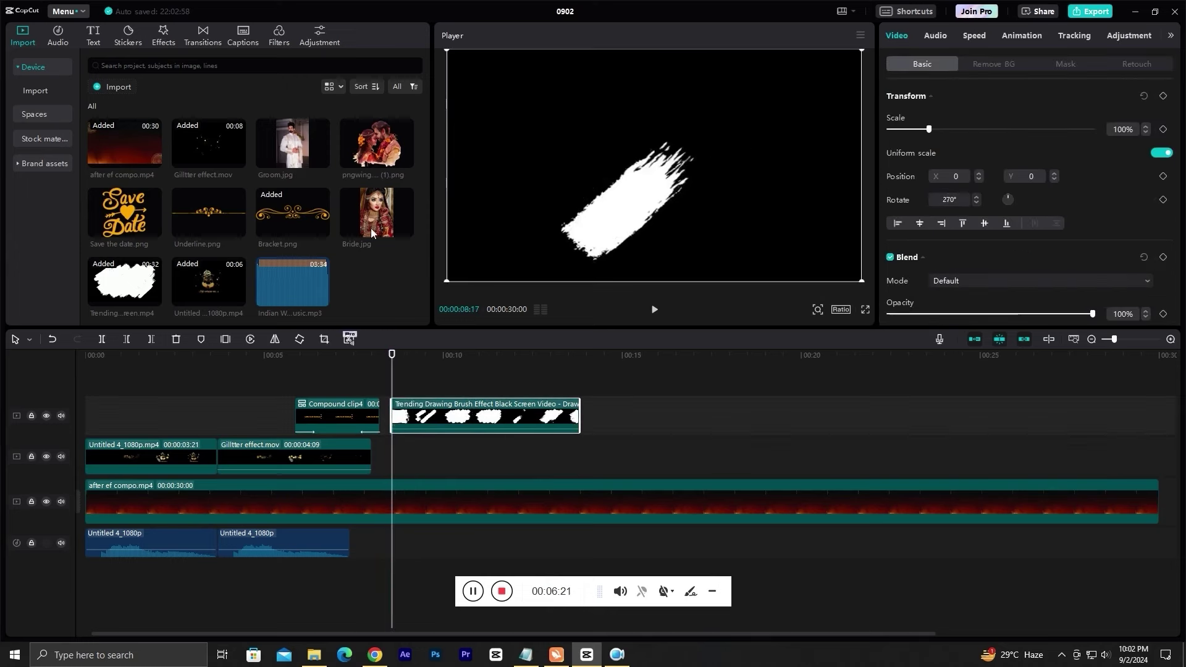
left_click_drag(296, 162, 425, 502)
left_click_drag(580, 462, 588, 462)
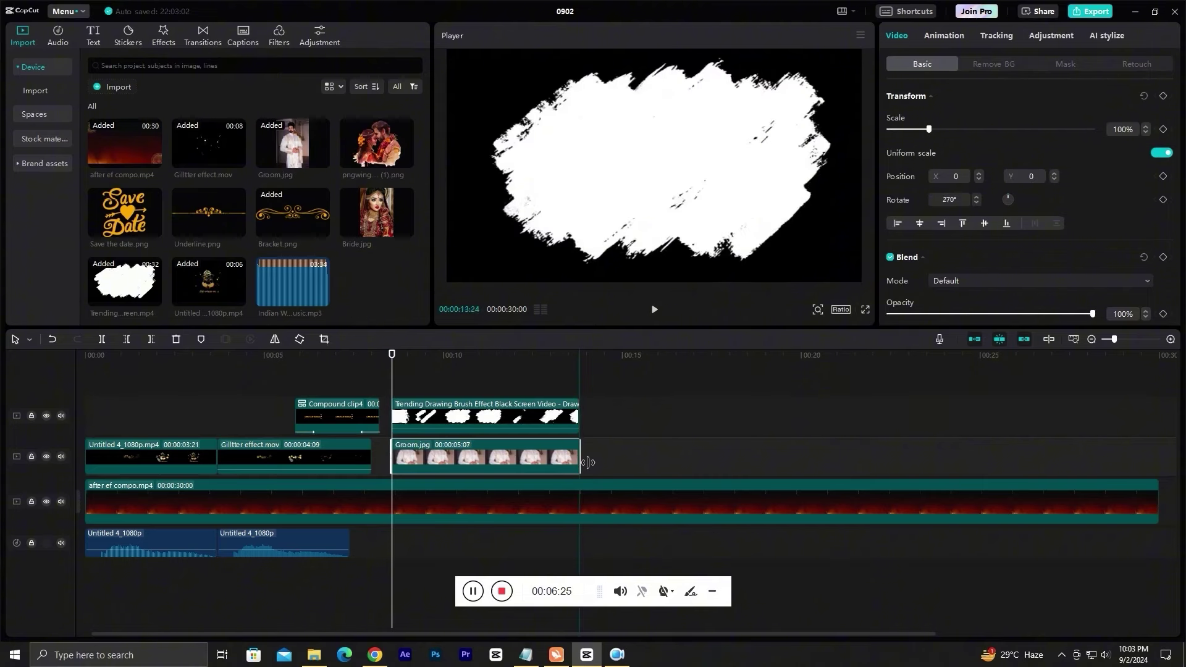
Preview the brush section up to 00:00:10:23 and set the brush clip's blend mode to Multiply.
key("space")
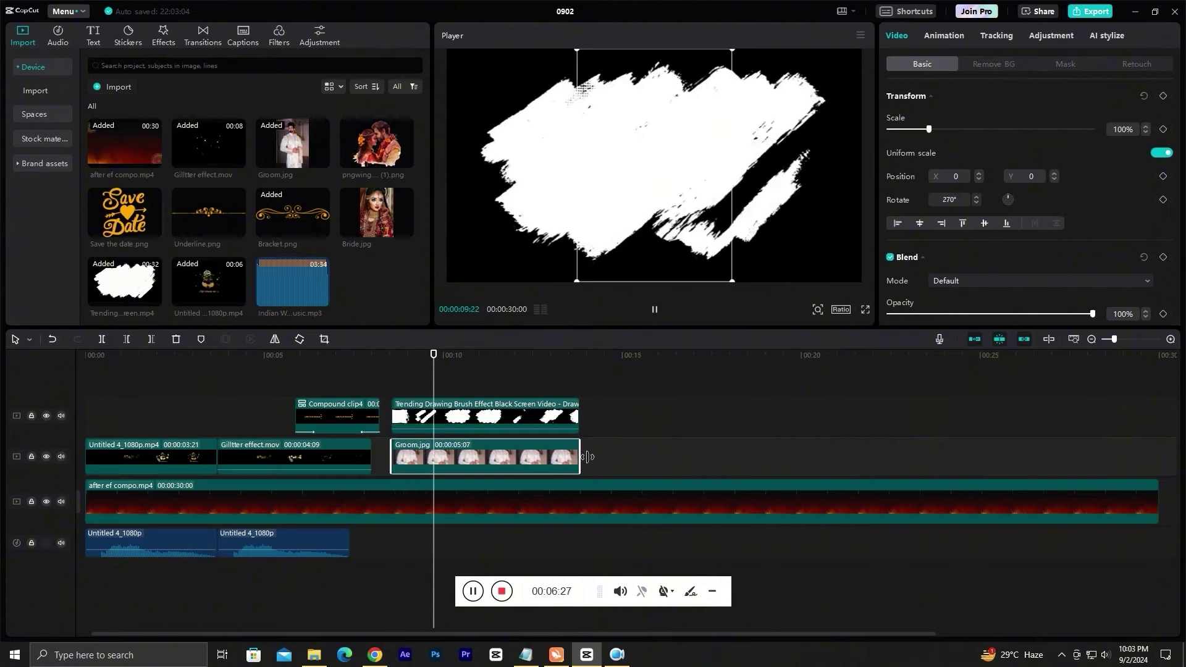
key("space")
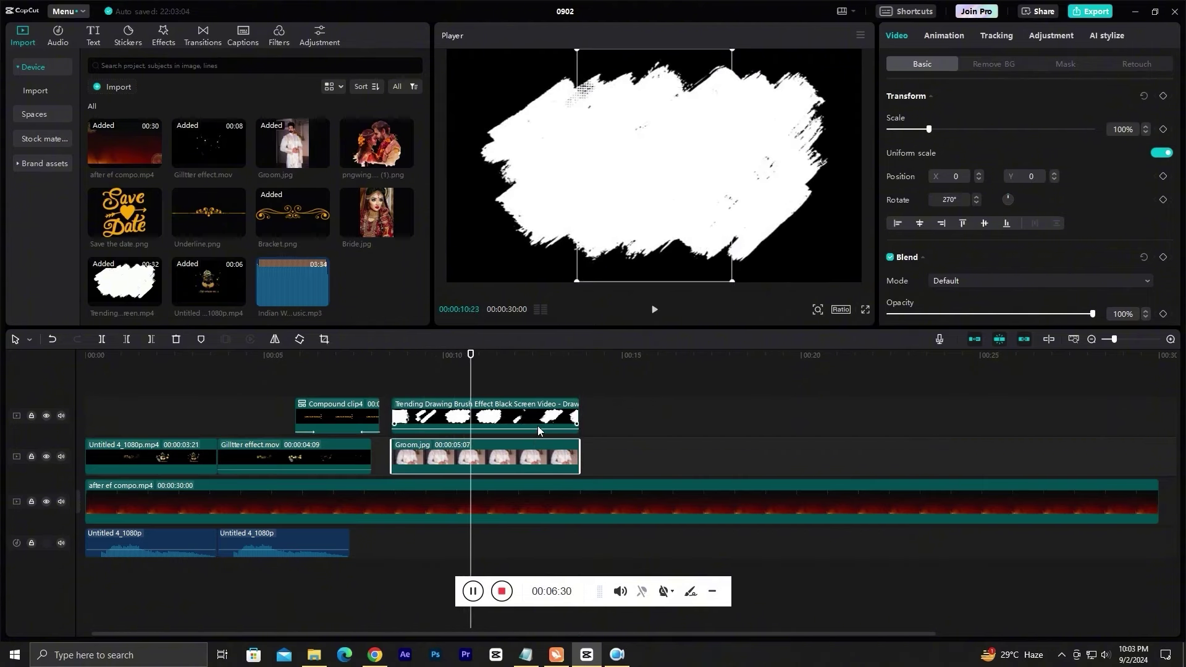
left_click(541, 425)
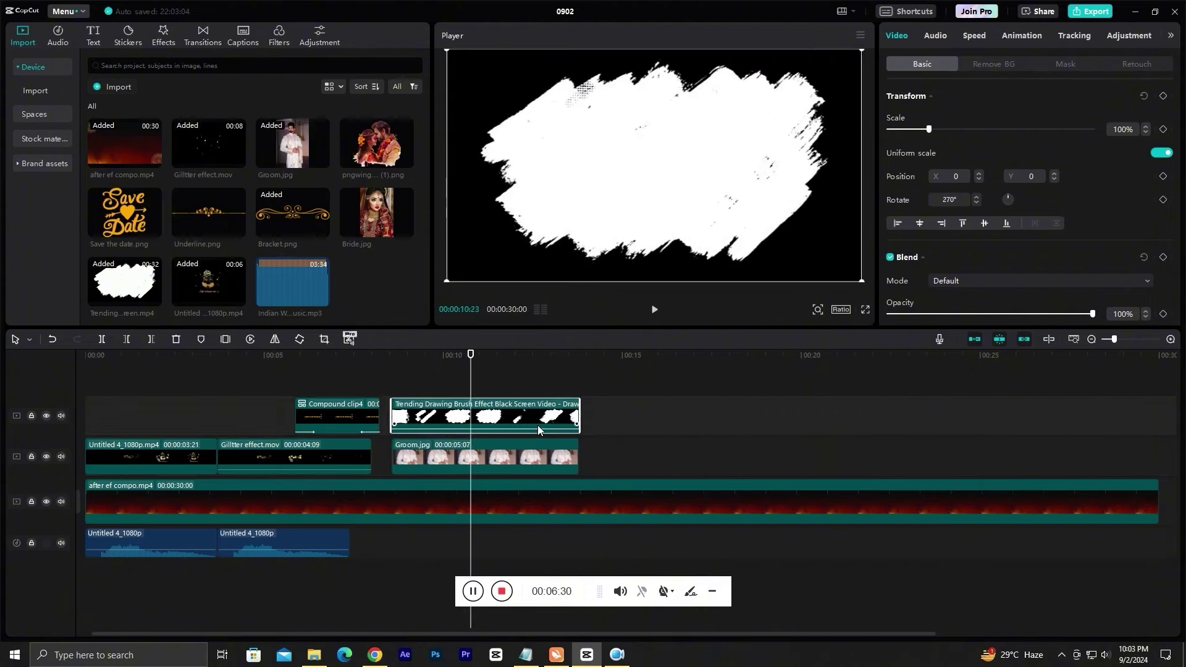
left_click(1149, 280)
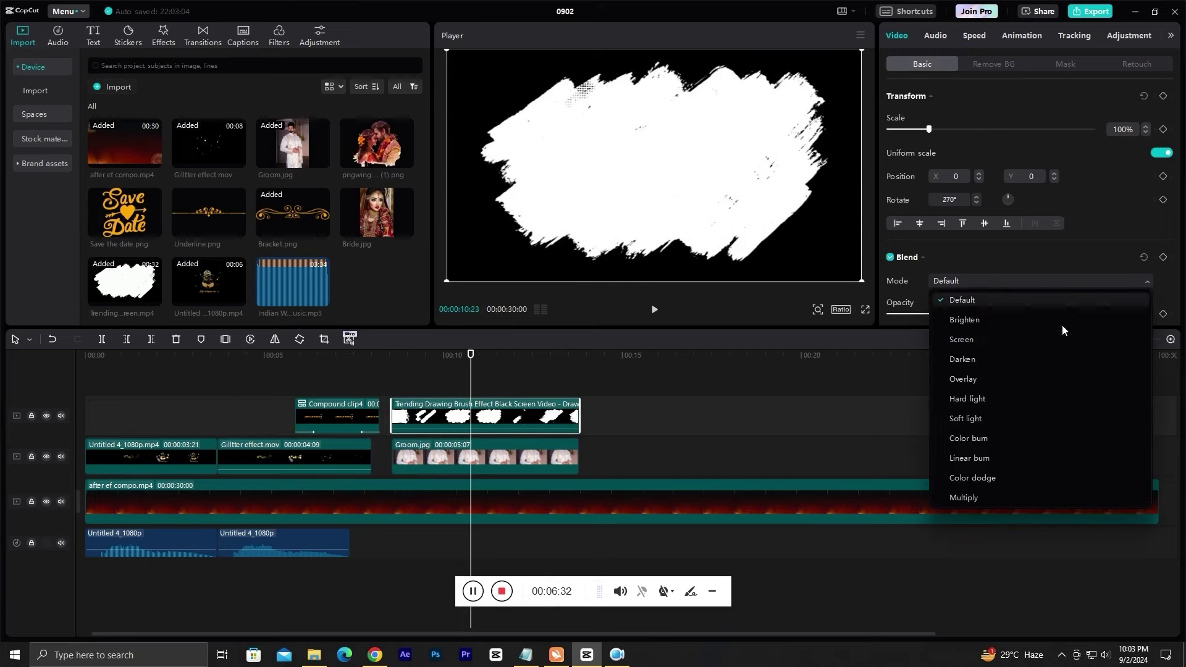
left_click(954, 499)
Enlarge the groom photo until it fills the brush shape and check the framing at 00:00:13:04.
left_click(511, 455)
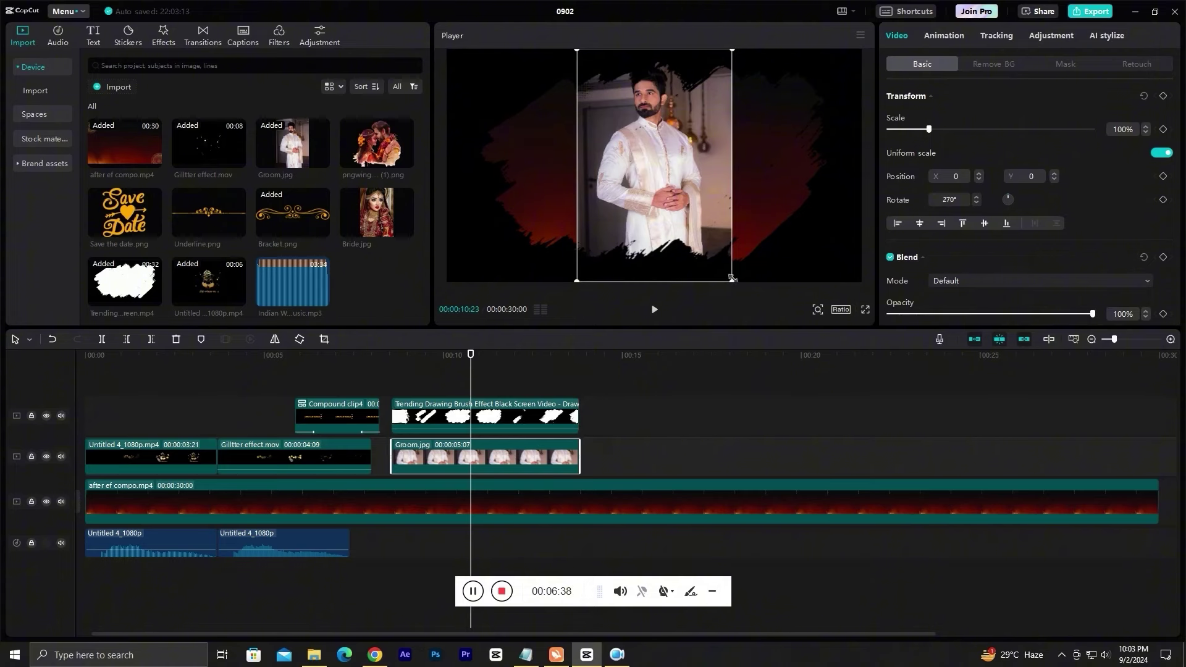
left_click_drag(732, 278, 987, 380)
left_click(554, 357)
Combine the brush and Groom.jpg clips into one compound clip and set its blend mode to Screen.
left_click(533, 418, "ctrl")
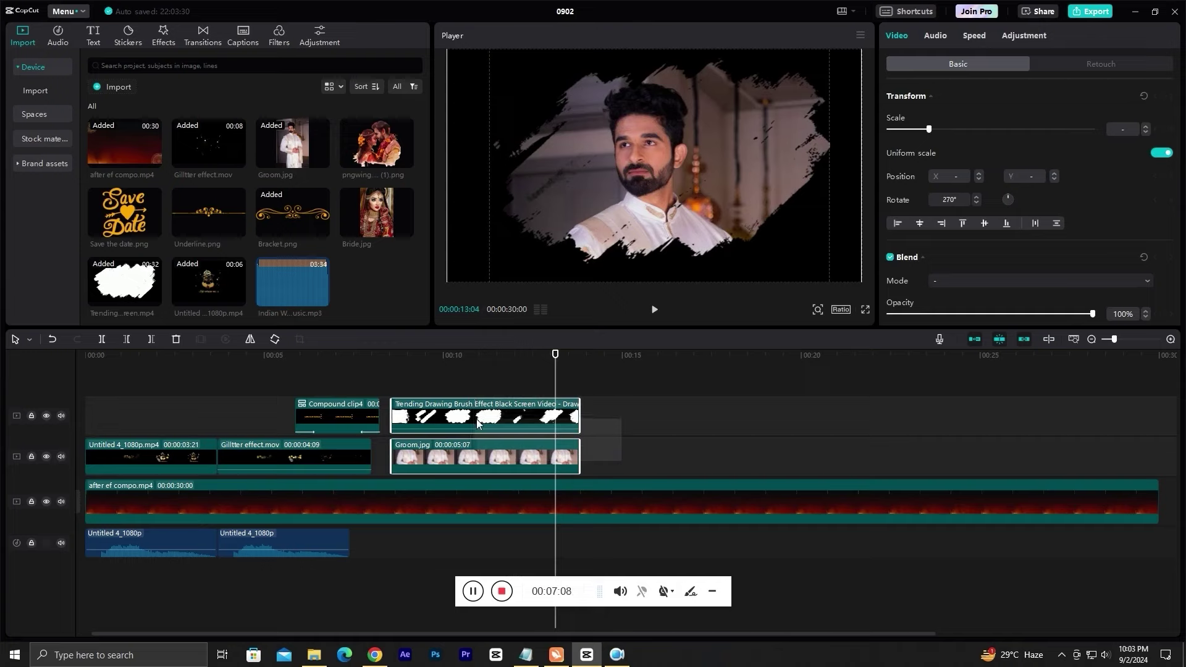
left_click(532, 417)
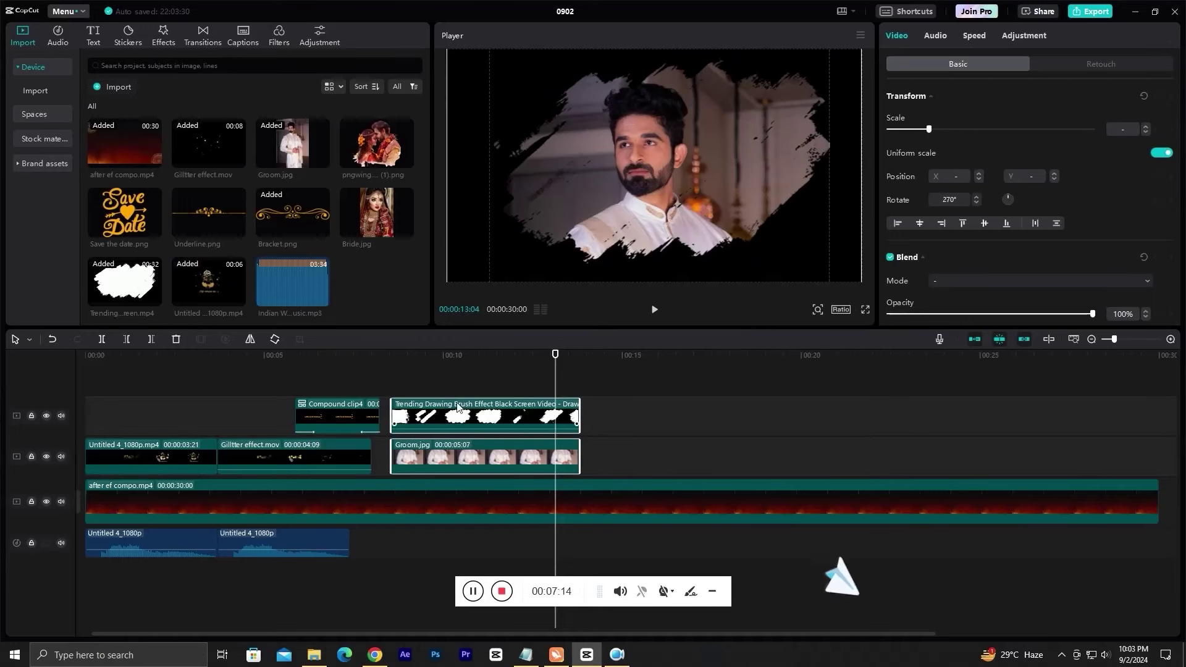
left_click(485, 457, "ctrl")
right_click(484, 457)
left_click(529, 381)
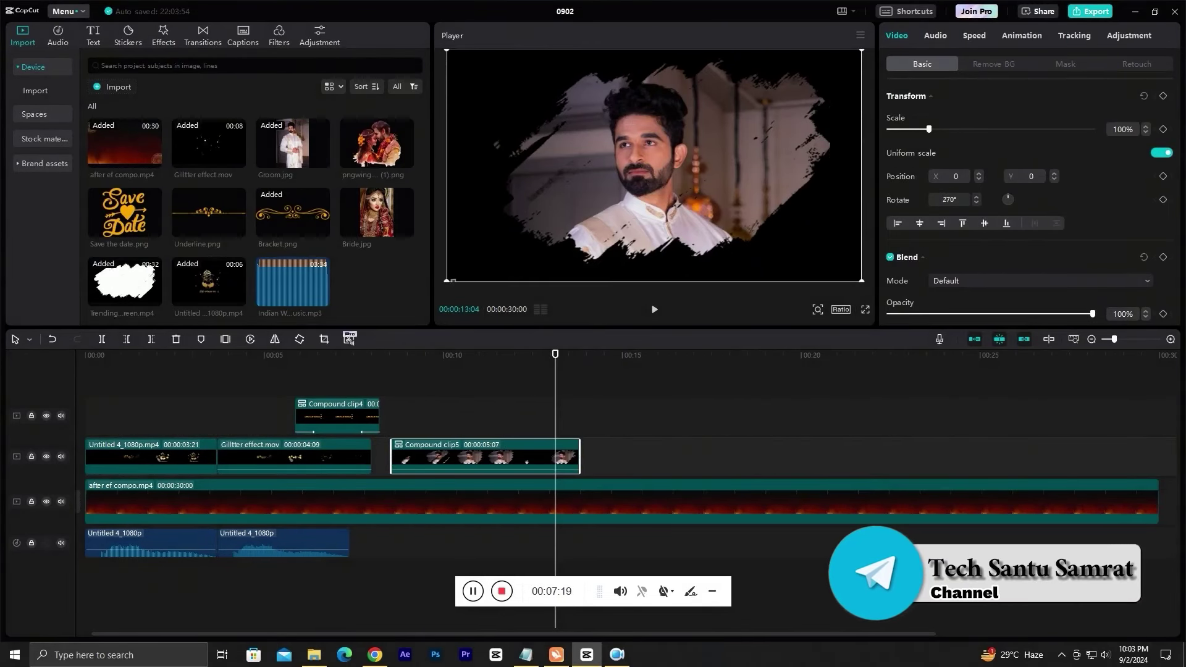
left_click(1145, 279)
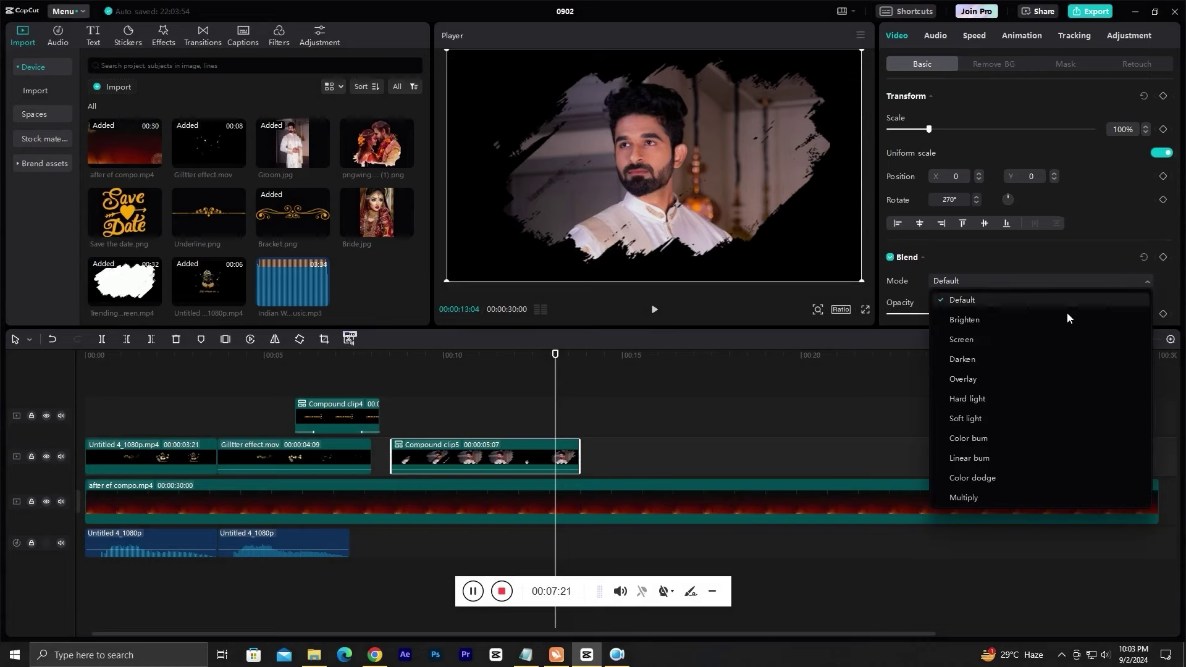
left_click(965, 340)
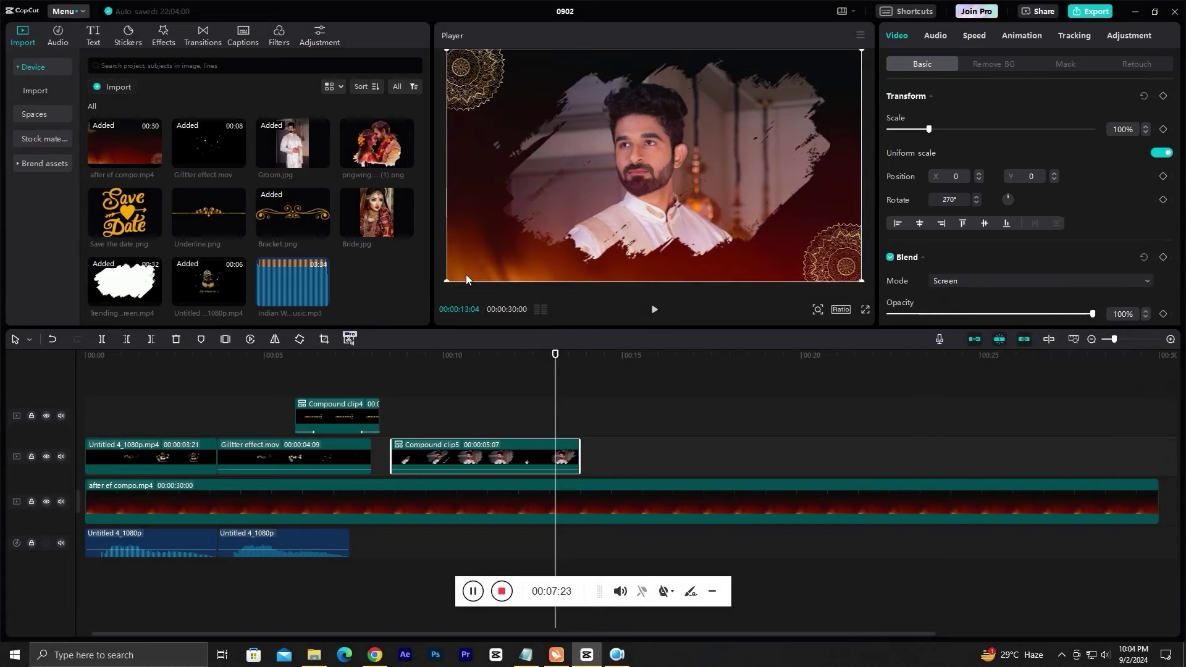
Scale the groom compound clip to about 76%, position it around X 606, Y 299, and play back the section.
left_click_drag(447, 281, 544, 225)
left_click_drag(645, 176, 735, 127)
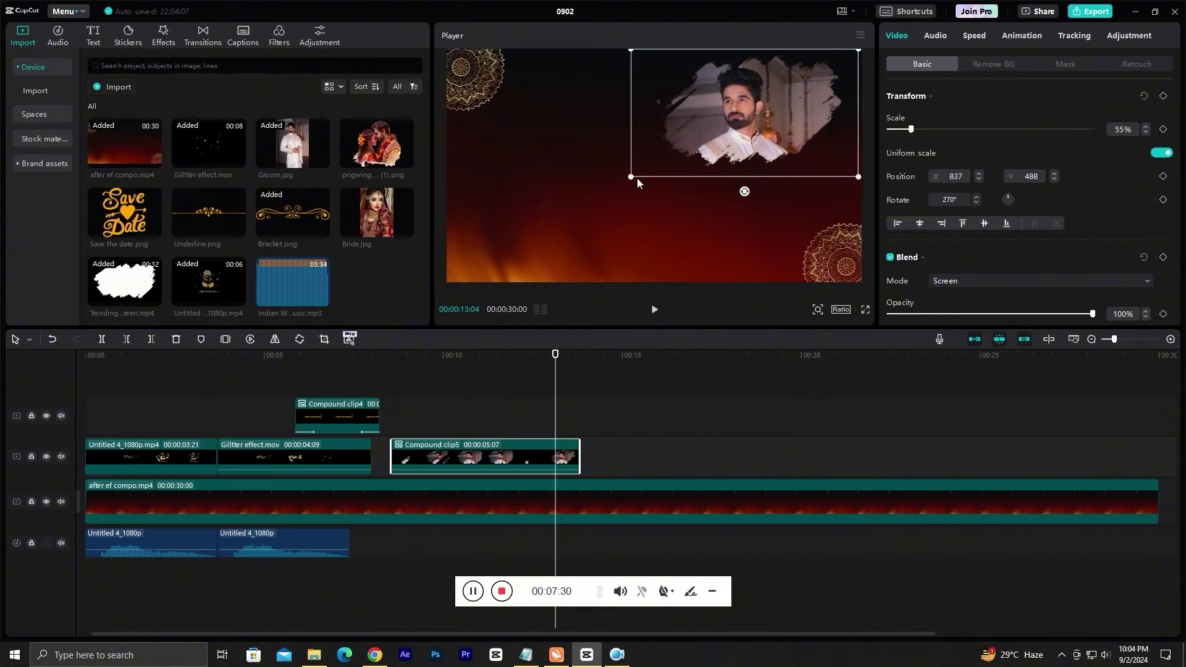
left_click_drag(637, 178, 584, 202)
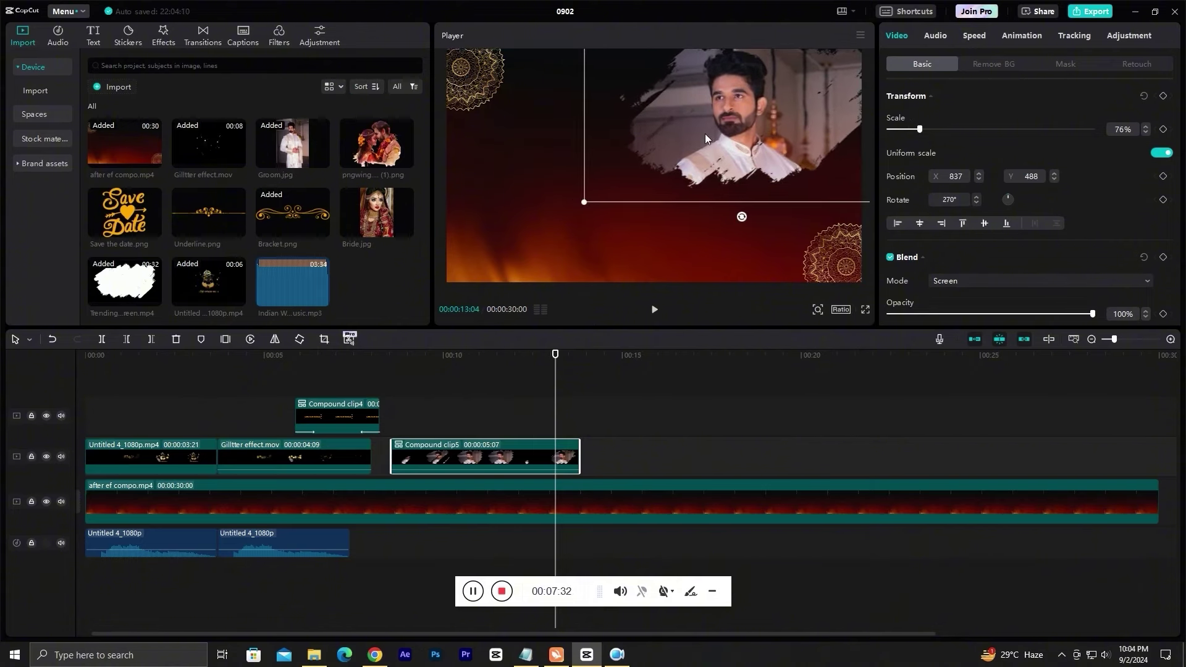
left_click_drag(705, 134, 659, 158)
left_click(442, 384)
key("space")
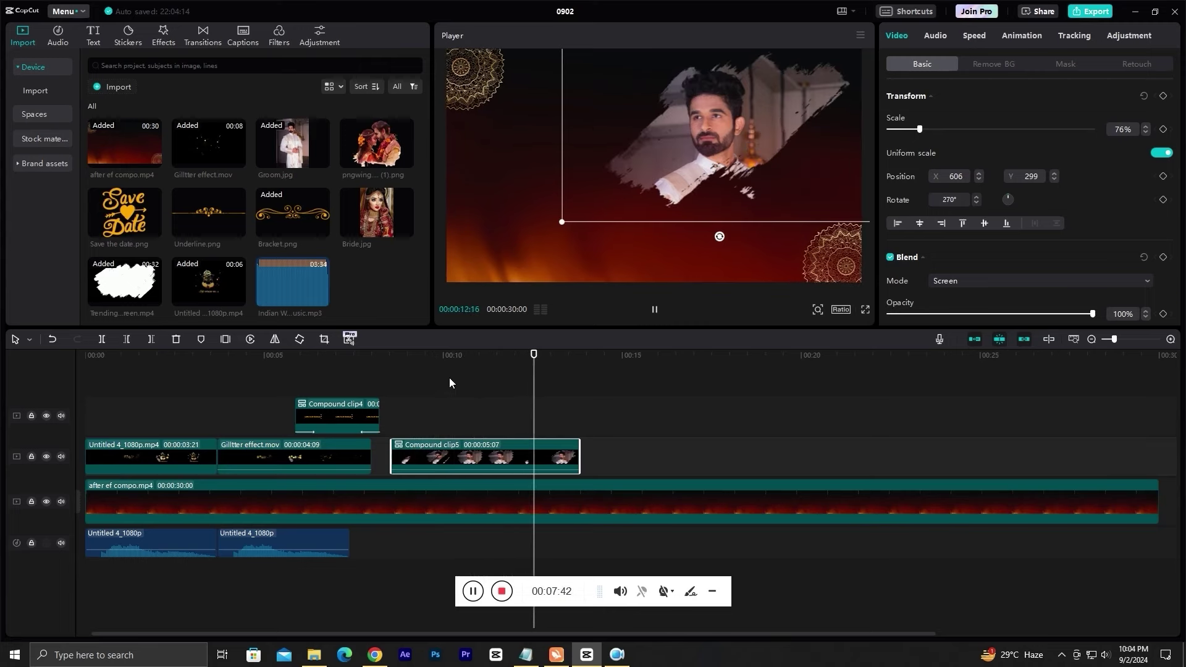
key("space")
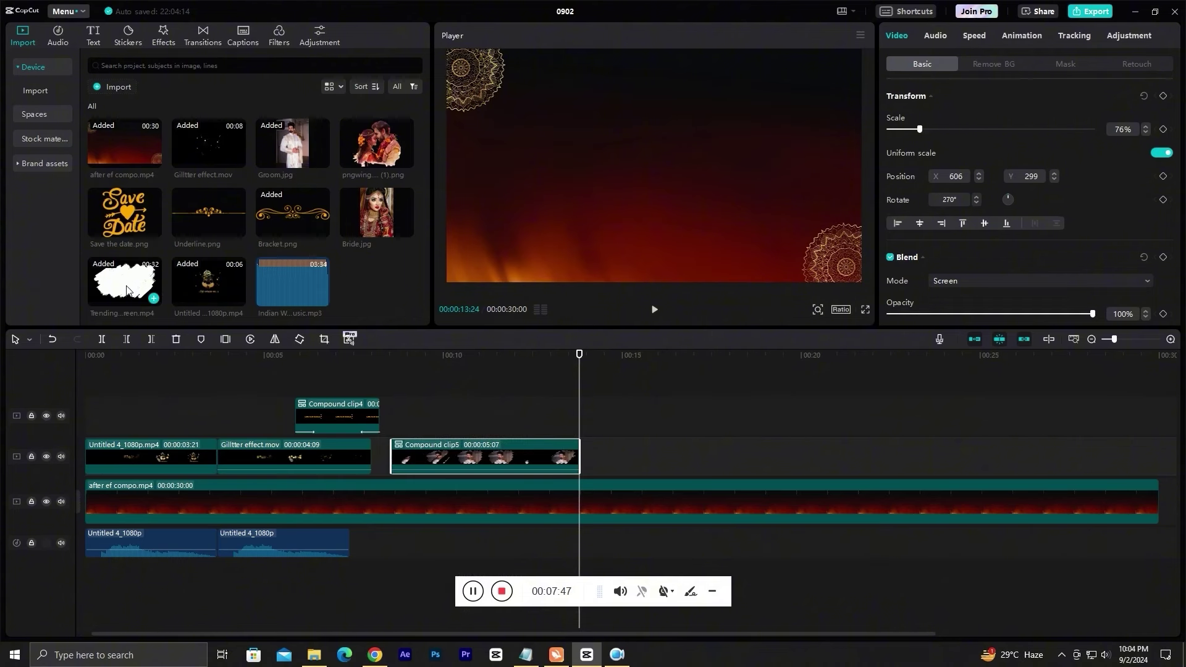
Add the brush effect video again at 00:00:13:24 after the groom clip and trim its start to about 31:01 duration.
mouse_move(126, 289)
left_mouse_down()
mouse_move(698, 505)
mouse_move(618, 506)
left_mouse_up()
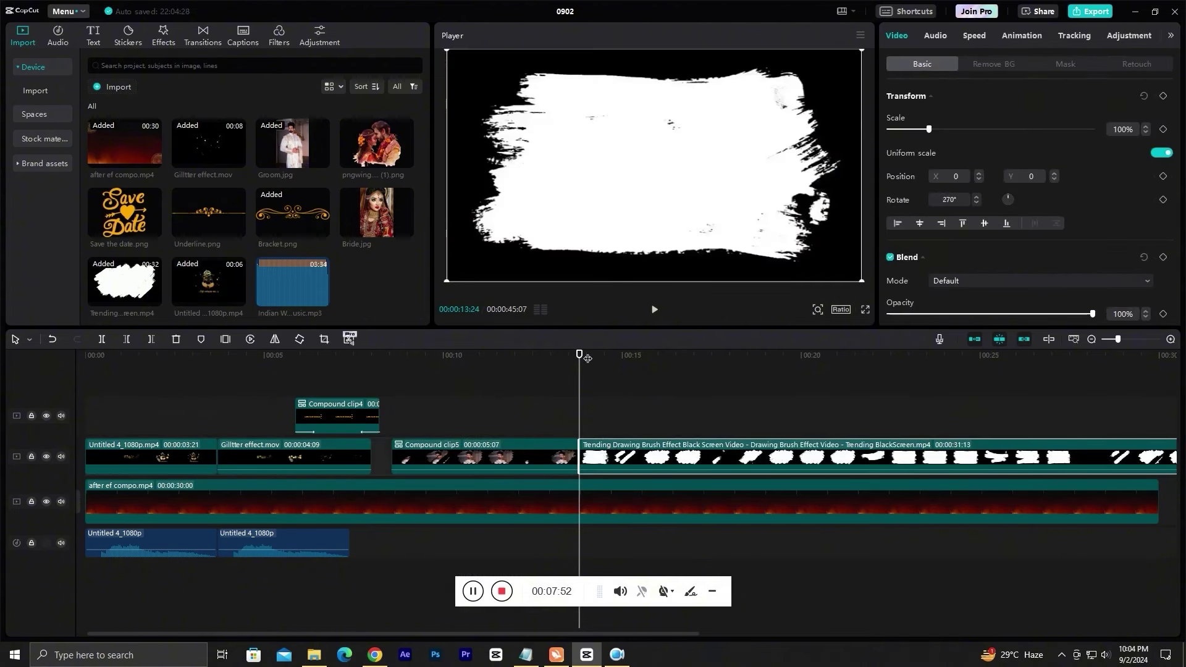
left_click_drag(587, 358, 605, 362)
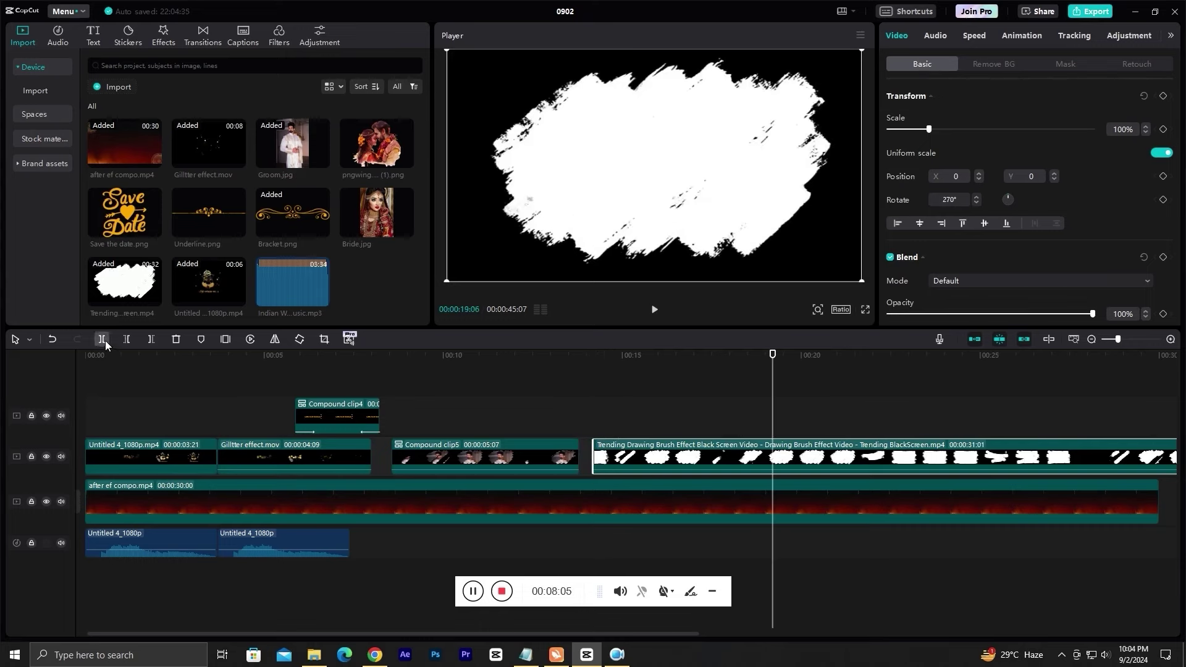
Split the second brush clip at 00:00:19:06, delete the remainder, and move the kept part directly against the groom clip.
left_click(104, 339)
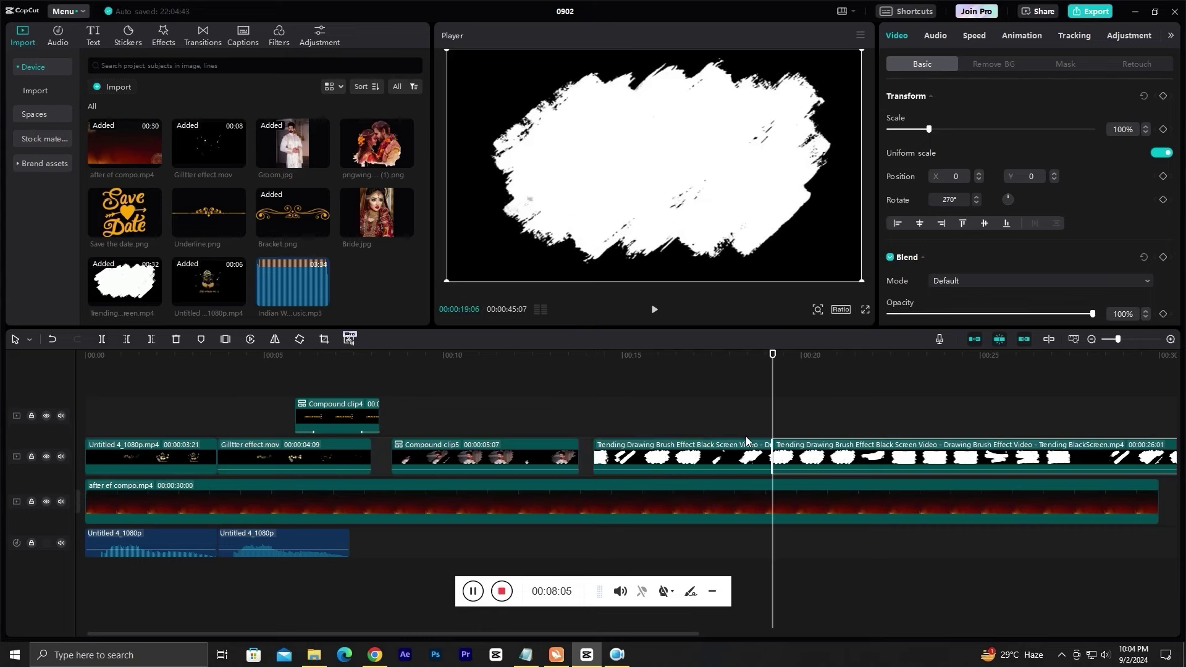
key("Delete")
left_click_drag(698, 457, 684, 457)
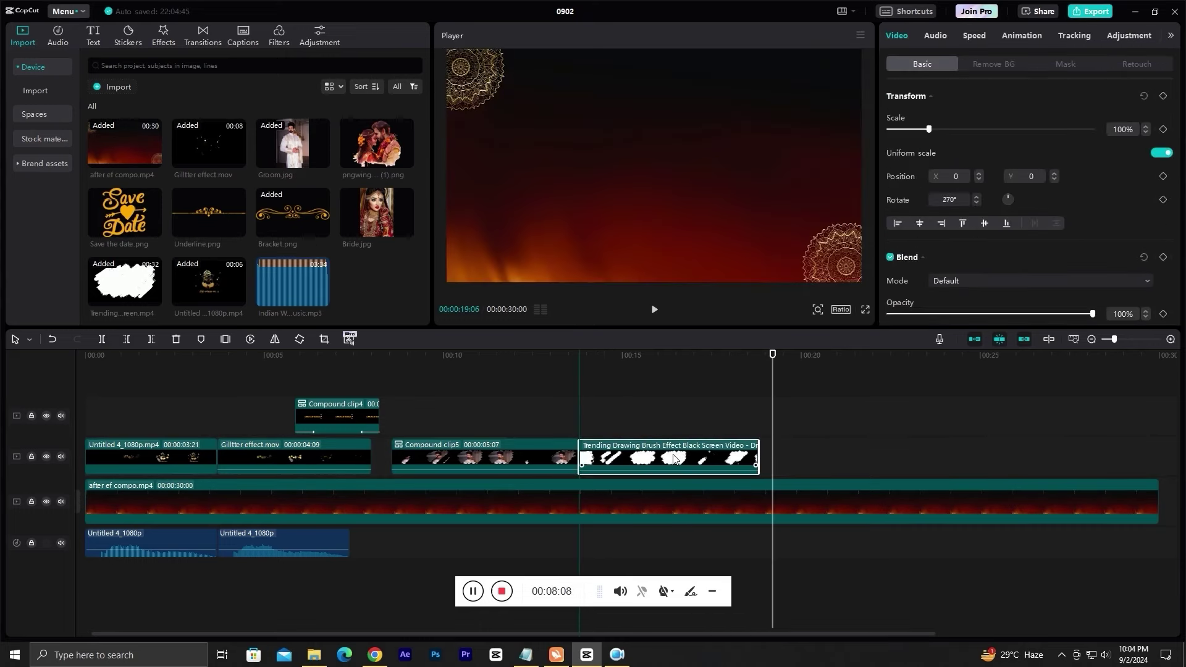
Move the second brush clip up one track and place Bride.jpg beneath it at 00:00:13:24.
mouse_move(779, 367)
left_mouse_down()
mouse_move(578, 401)
mouse_move(572, 413)
left_mouse_up()
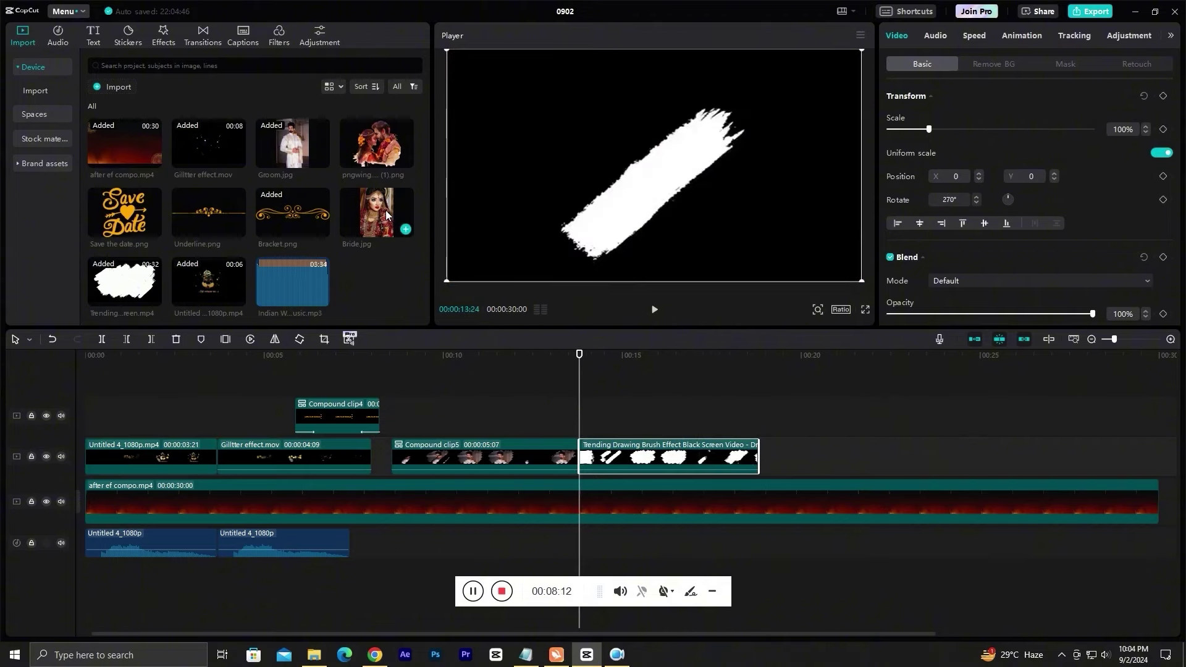
left_click_drag(684, 460, 678, 420)
left_click_drag(386, 214, 594, 465)
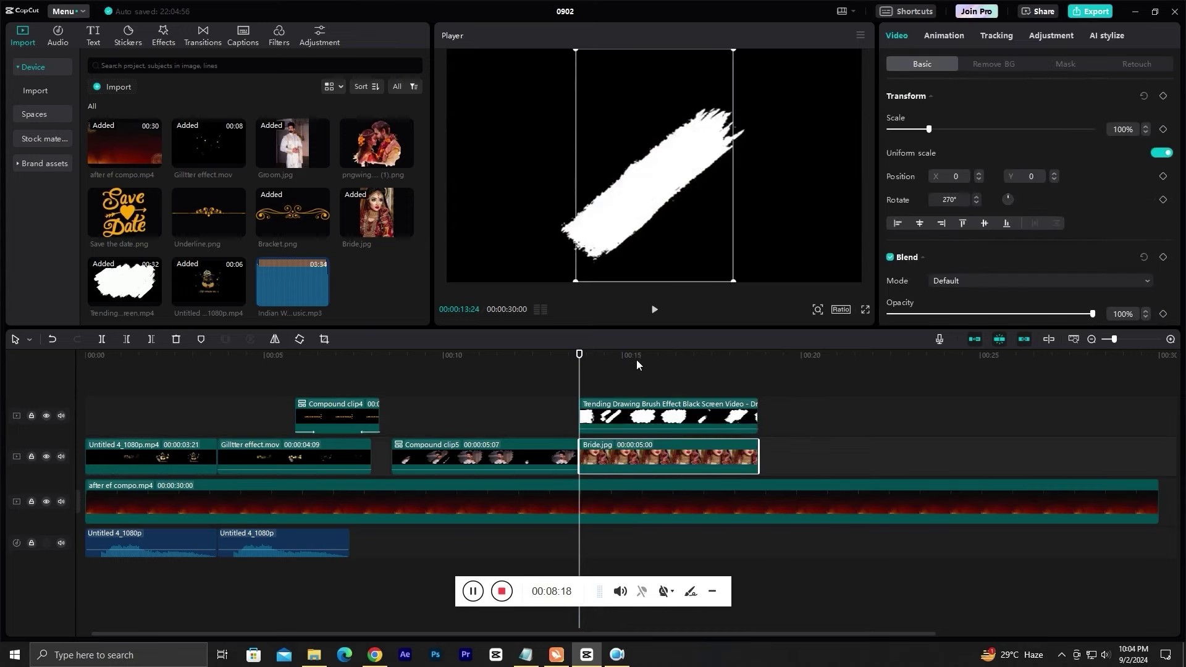
Set the blend mode of the brush effect clip above the bride photo to Multiply.
left_click(650, 415)
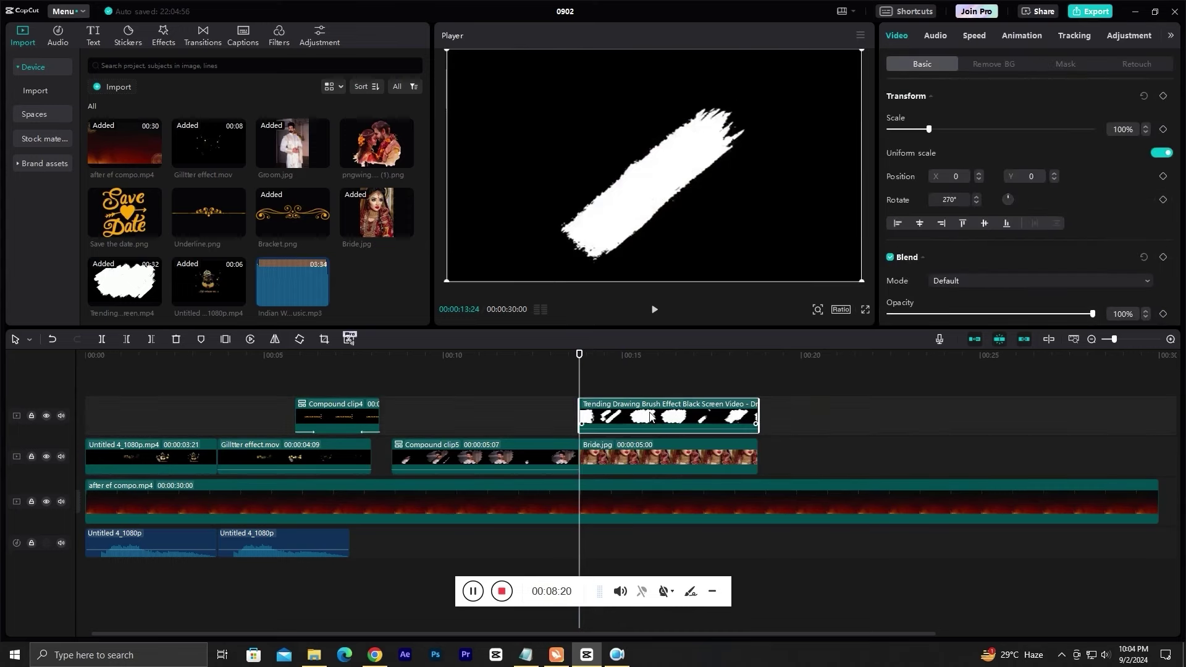
left_click(1145, 281)
left_click(963, 497)
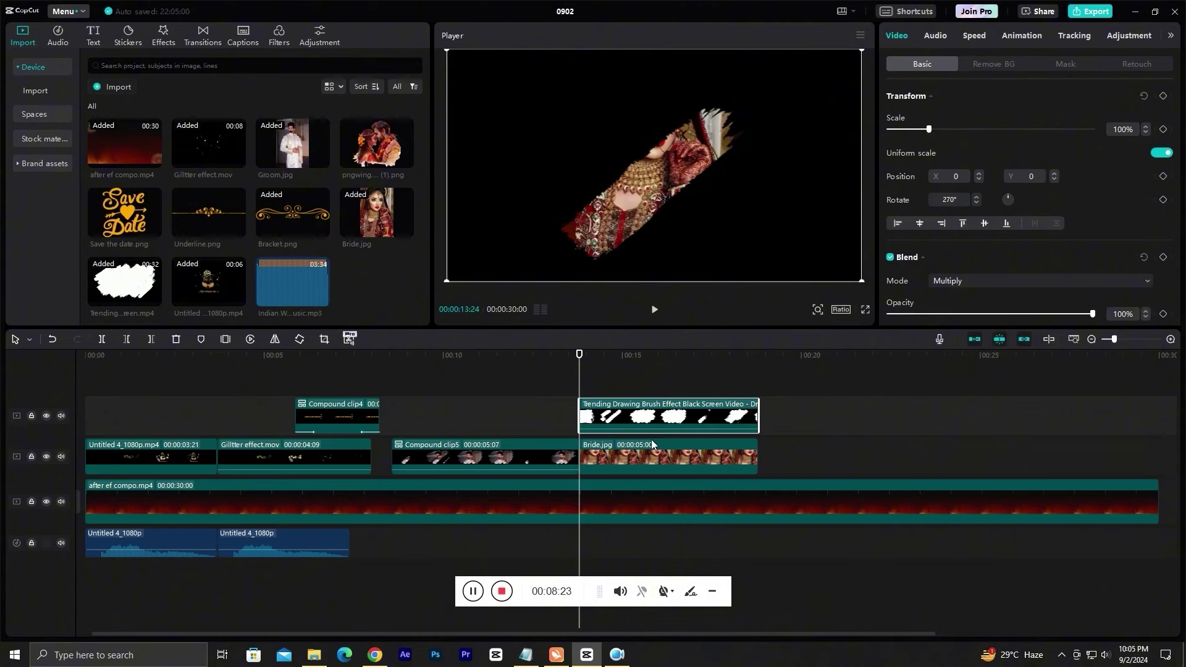
Enlarge the bride photo to fill the brush shape, and combine it with the brush clip into a compound clip.
left_click(672, 357)
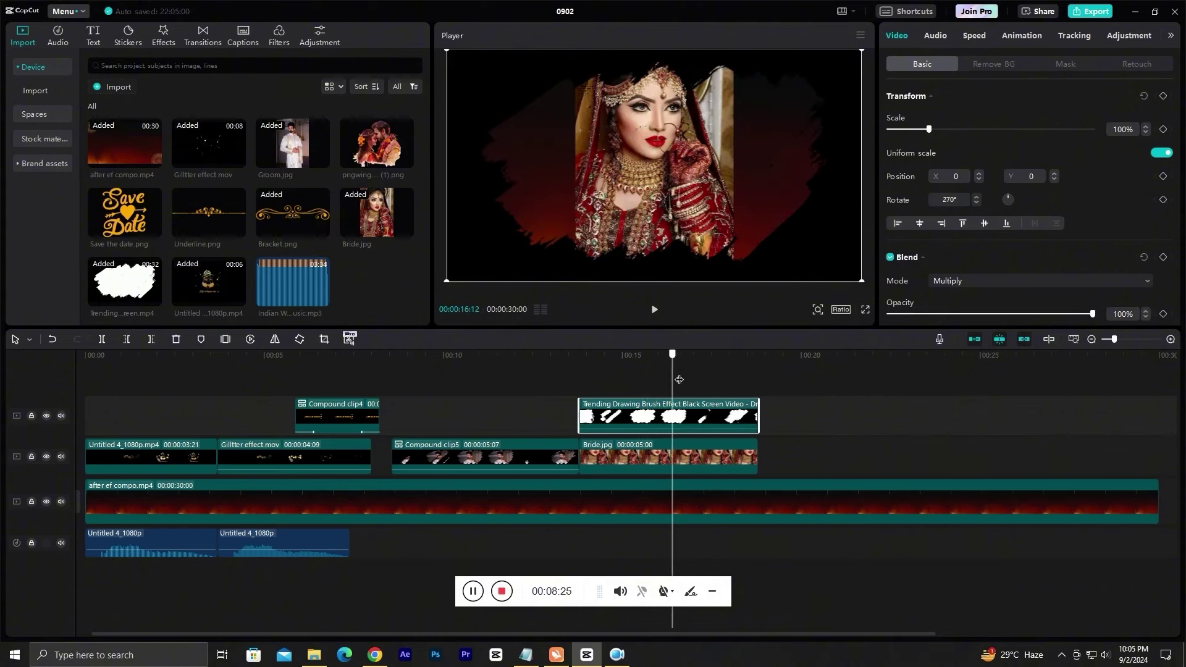
left_click(703, 454)
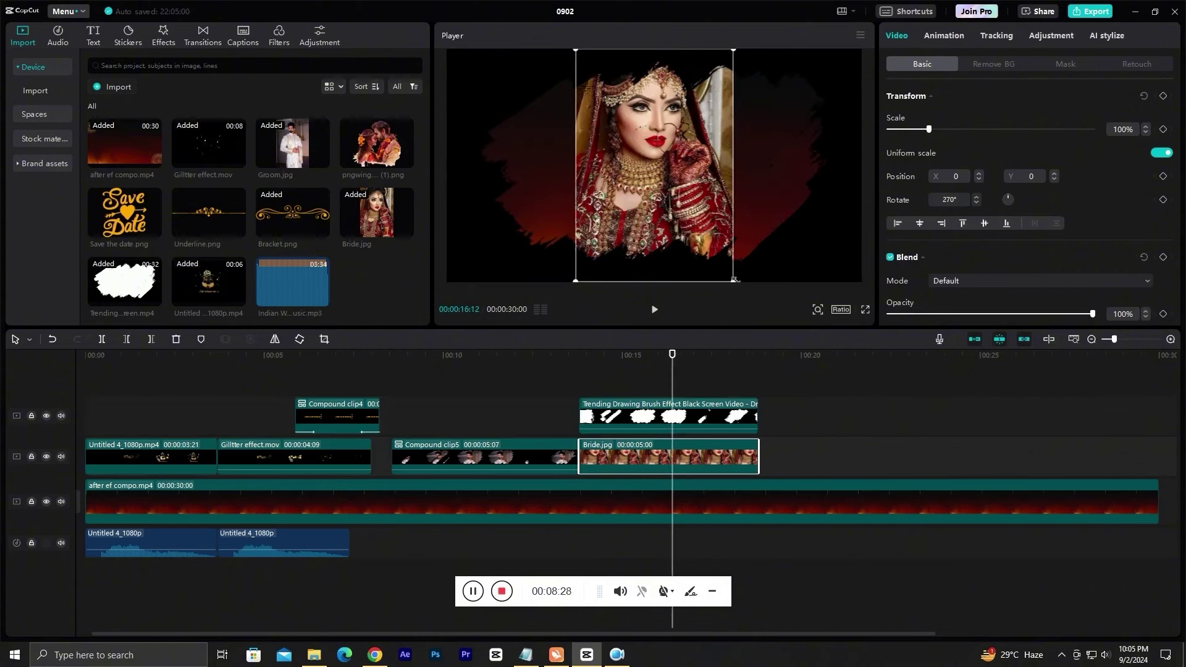
left_click(665, 405, "ctrl")
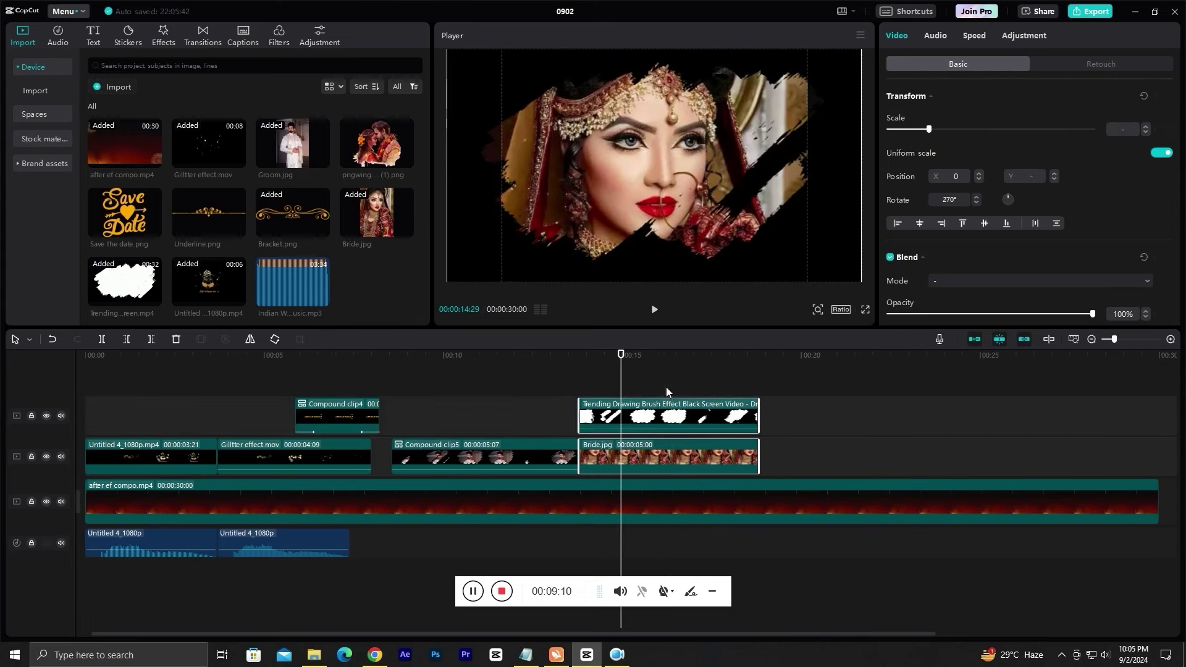
right_click(675, 412)
left_click(696, 415)
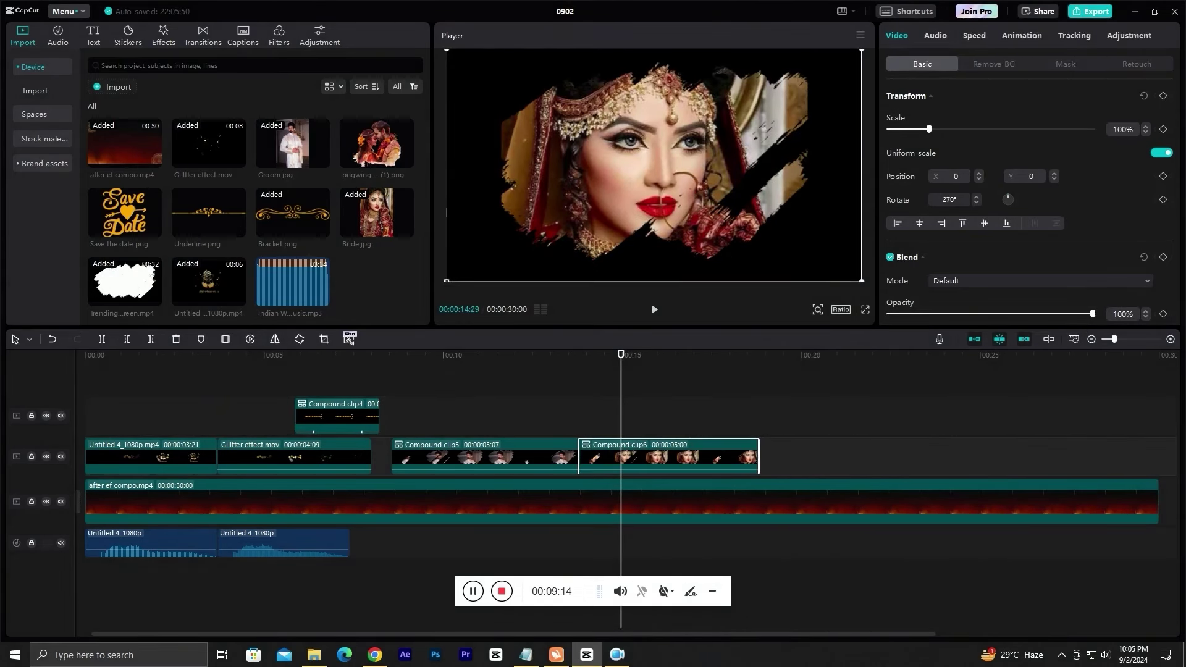
Scale the bride compound clip to 50% at X 863, Y 509, set its blend mode to Screen, and preview it.
scroll(648, 190, "down", 5)
left_click_drag(648, 190, 743, 128)
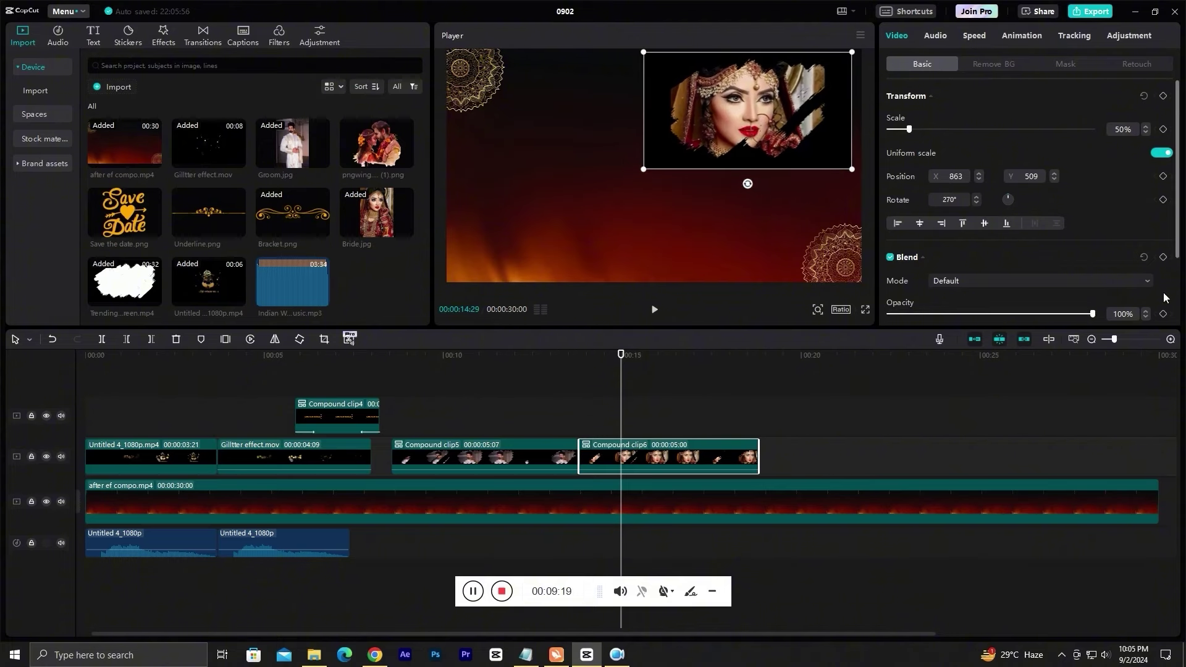
left_click(1147, 282)
left_click(976, 340)
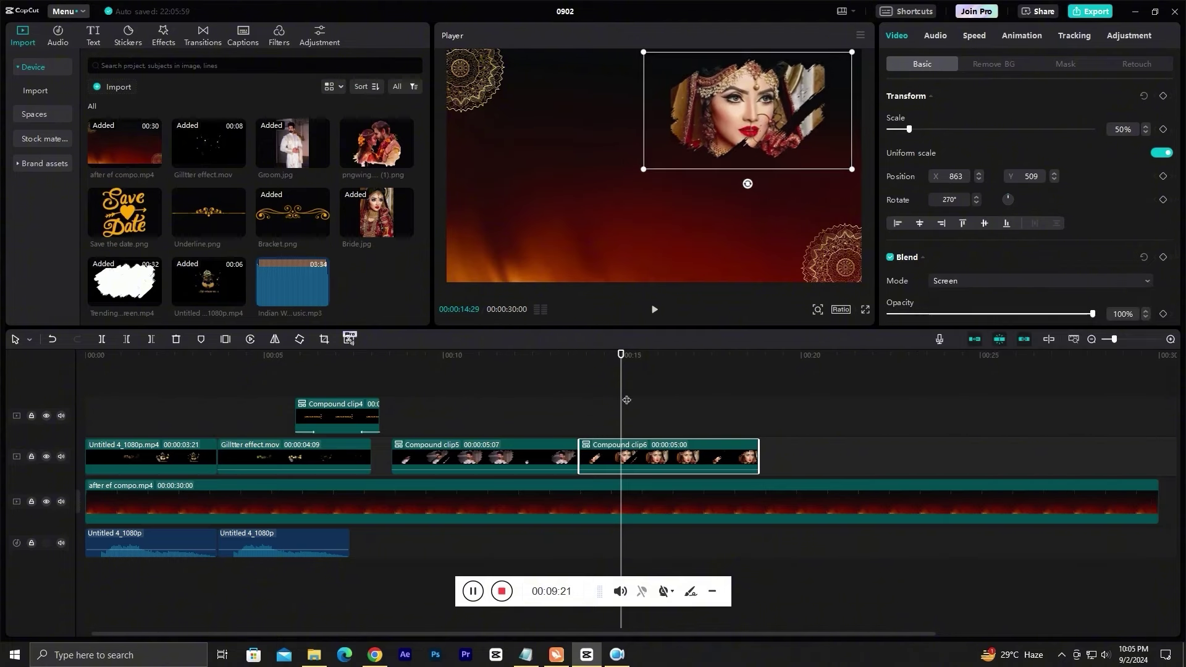
left_click_drag(629, 362, 567, 380)
key("space")
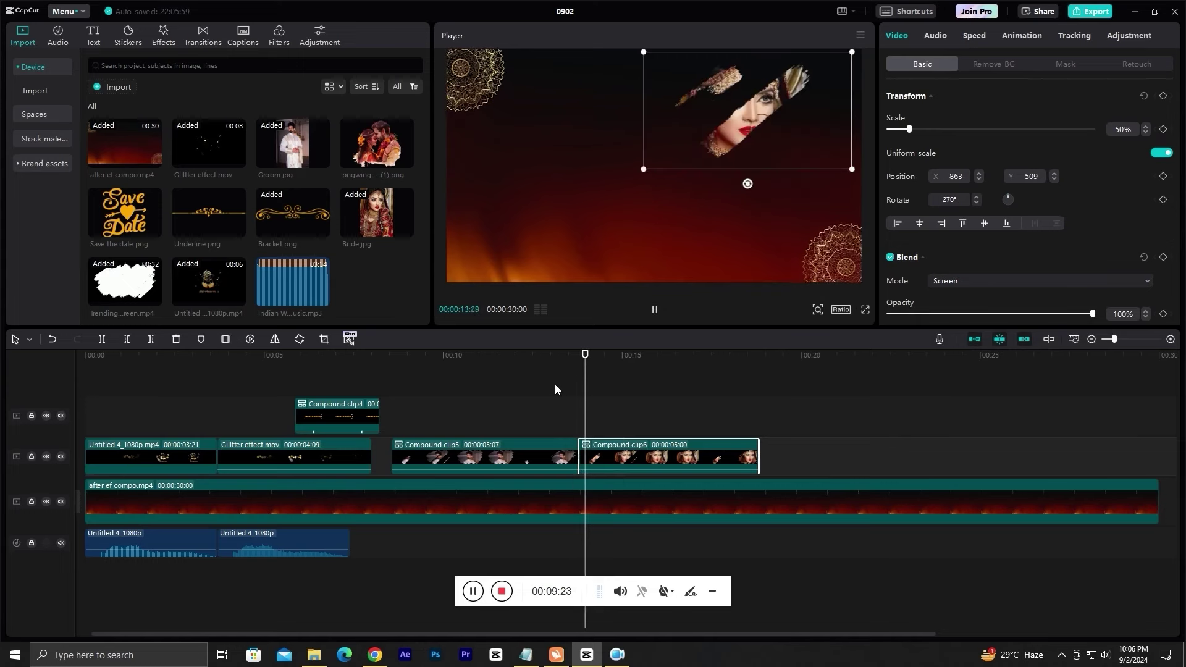
key("space")
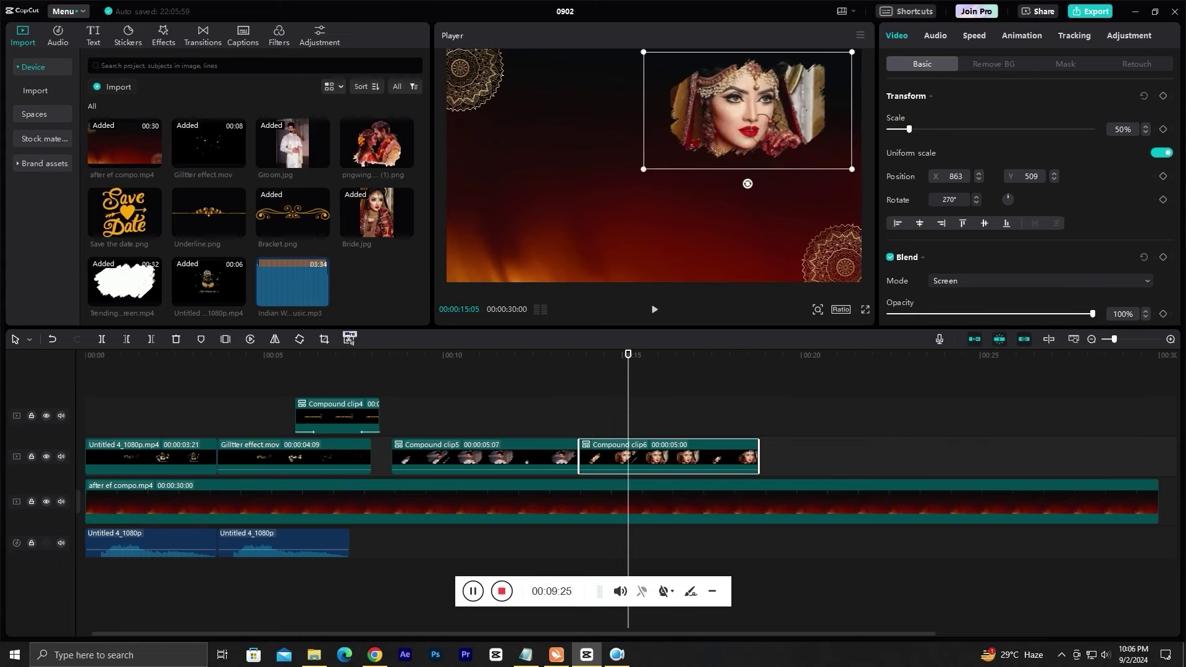
Scale the bride compound clip to 66%, position it at X 649, Y 323, and play back the section.
left_click_drag(644, 169, 606, 187)
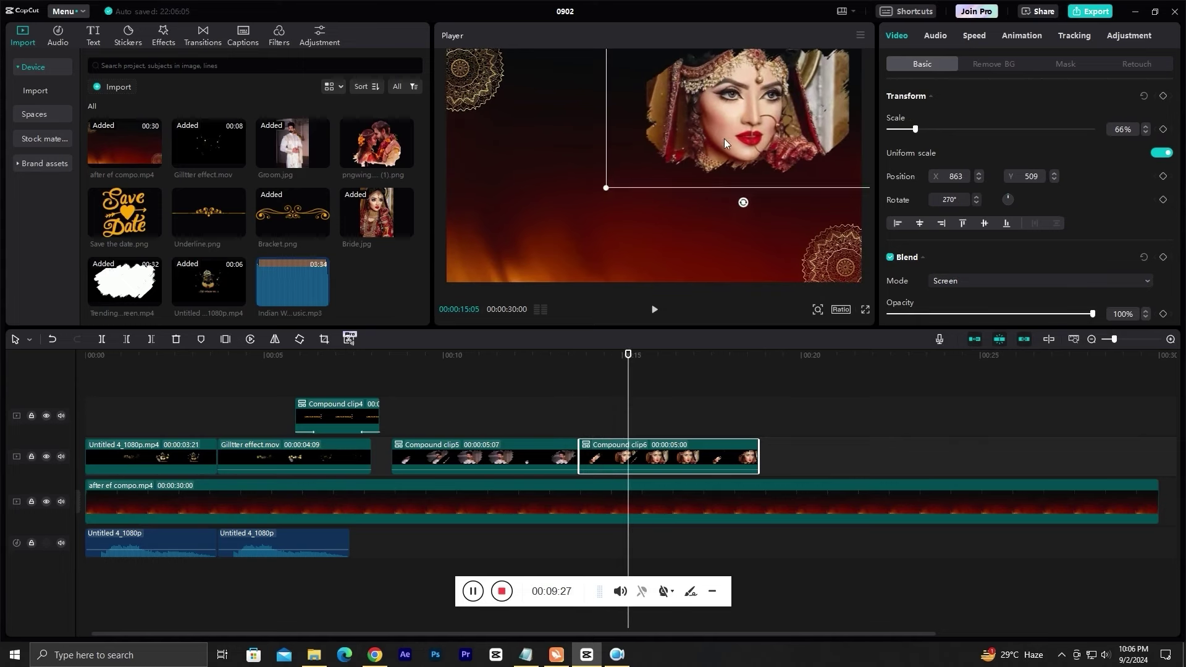
left_click_drag(724, 142, 740, 136)
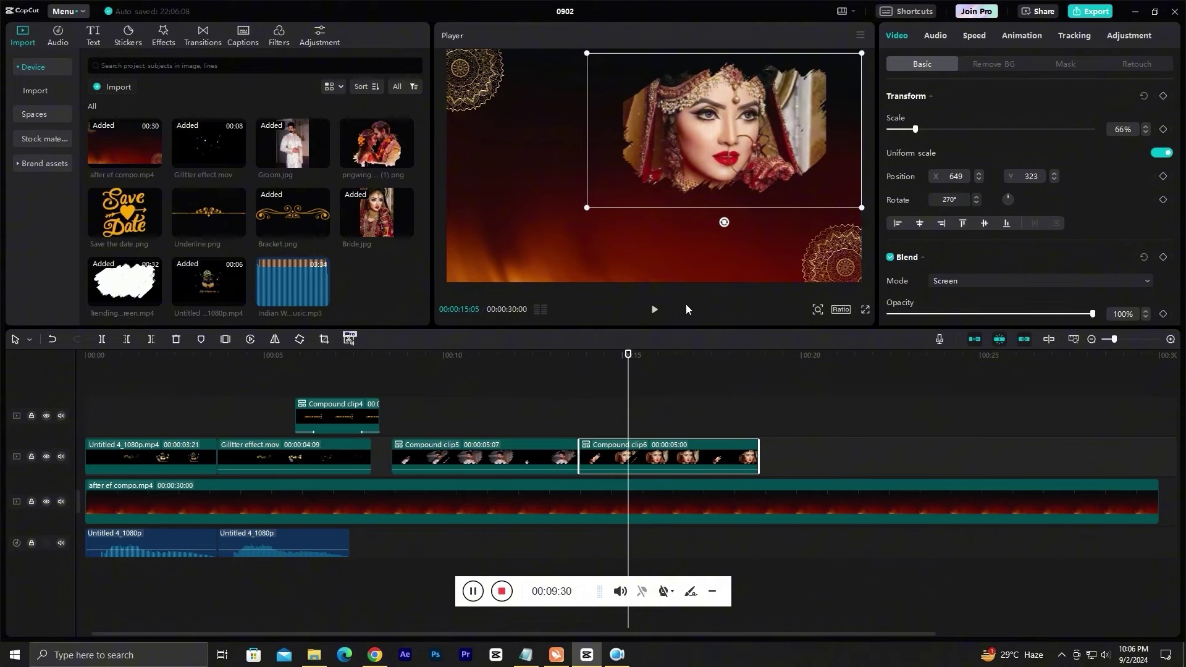
left_click_drag(635, 355, 516, 357)
key("space")
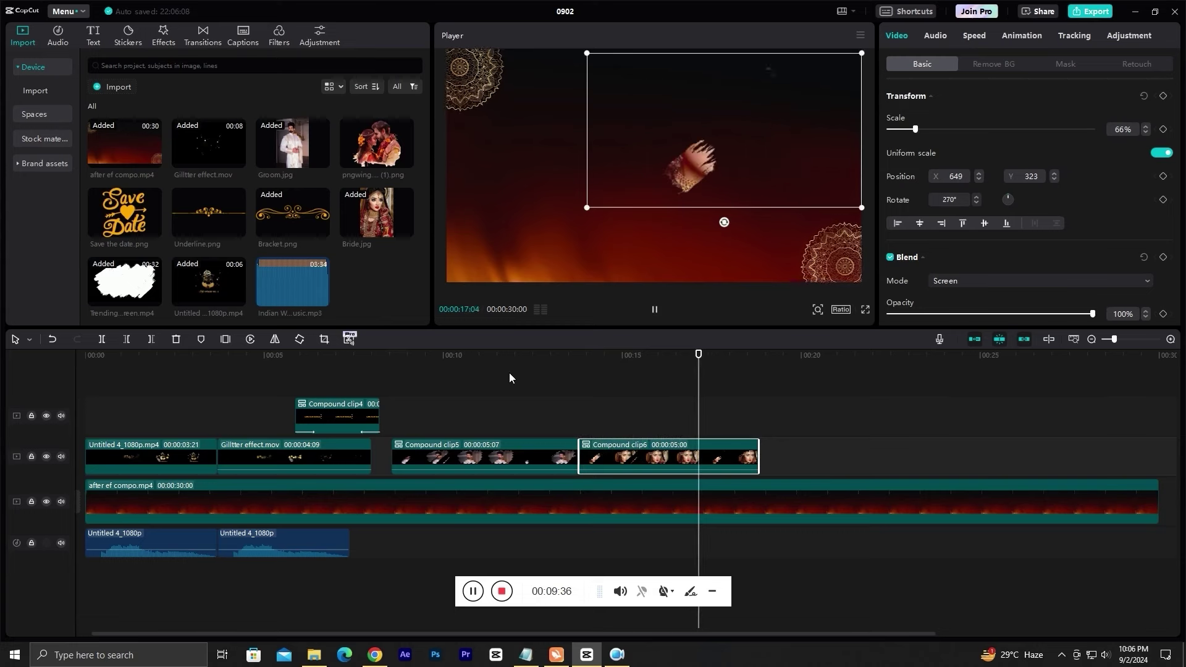
key("space")
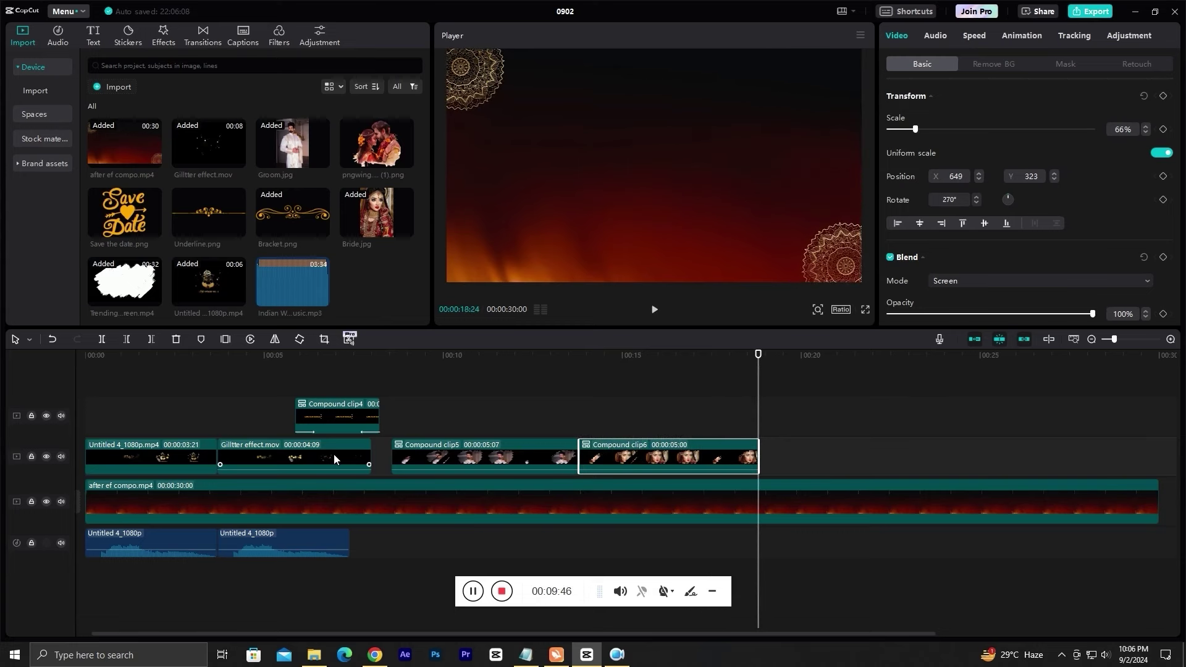
Duplicate the glitter effect clip and the Untitled 4_1080p audio clip to 00:00:18:24, directly after the bride clip.
left_click(332, 457)
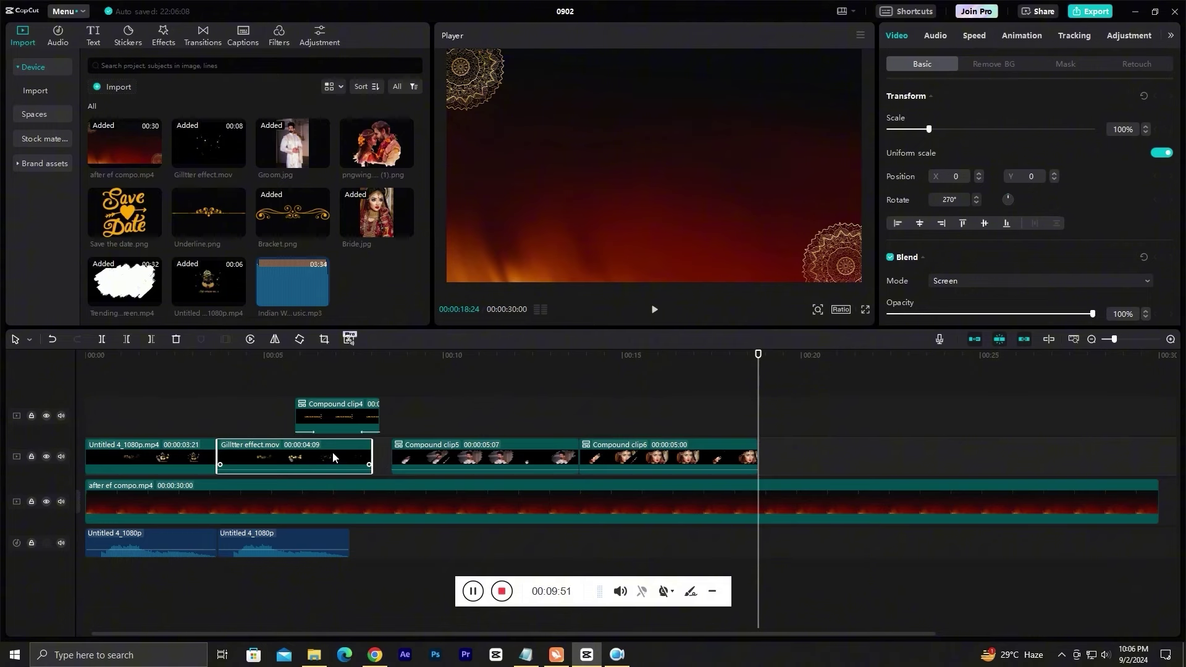
left_click_drag(333, 457, 880, 457)
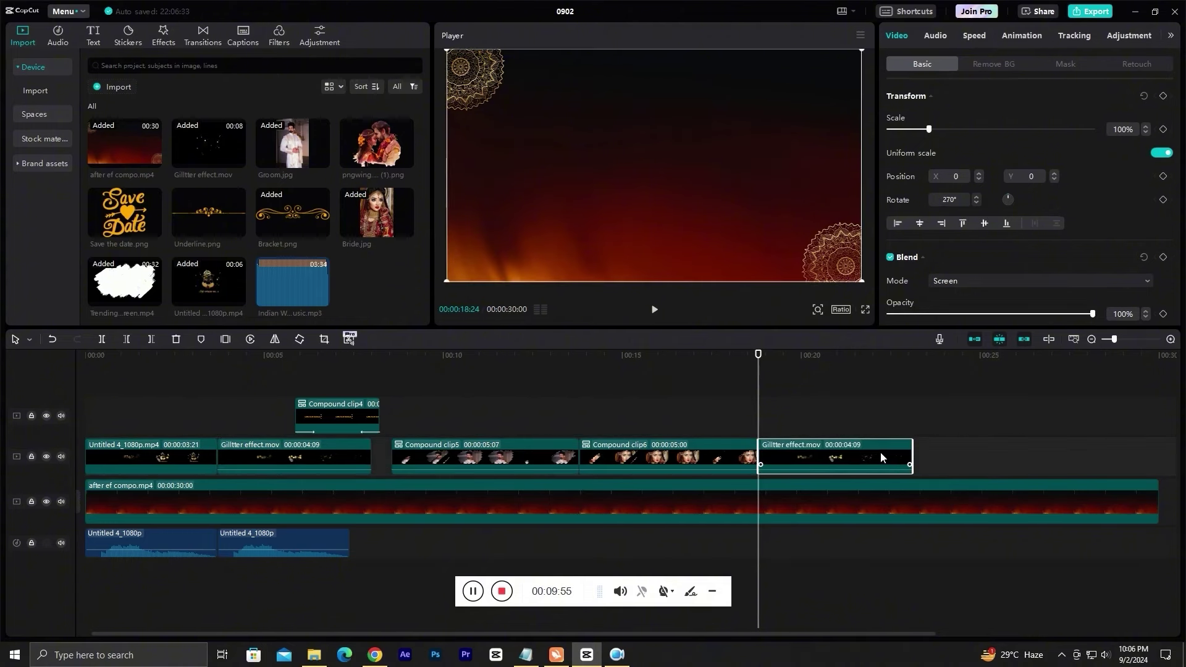
left_click(269, 535)
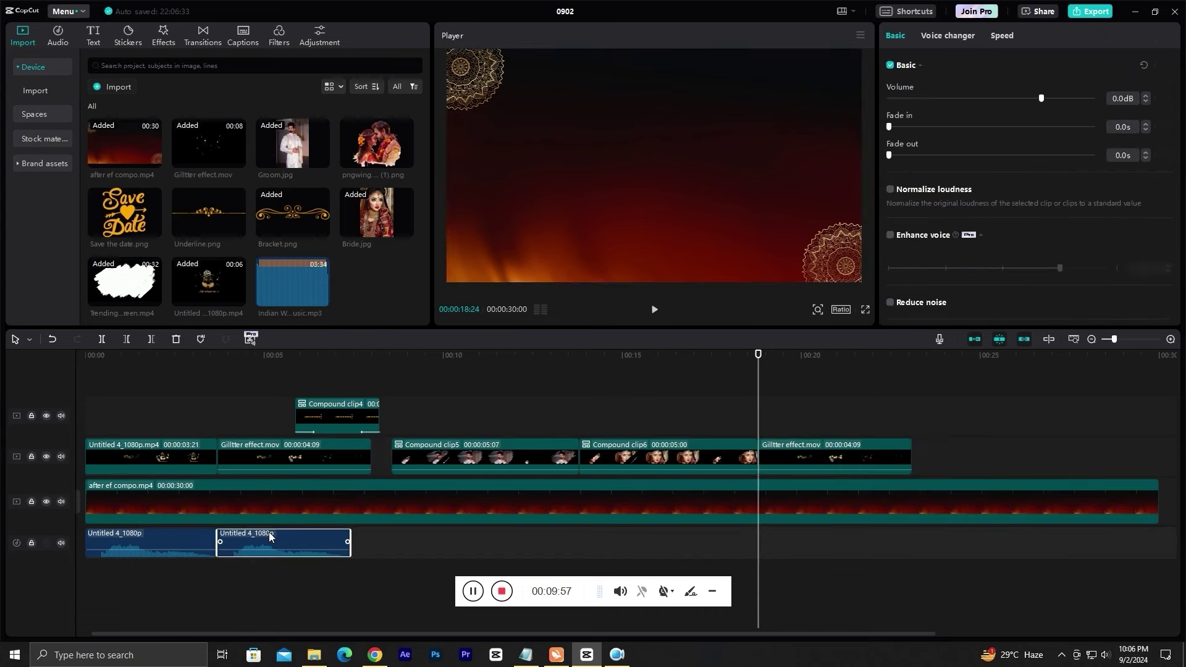
left_click_drag(272, 531, 810, 525)
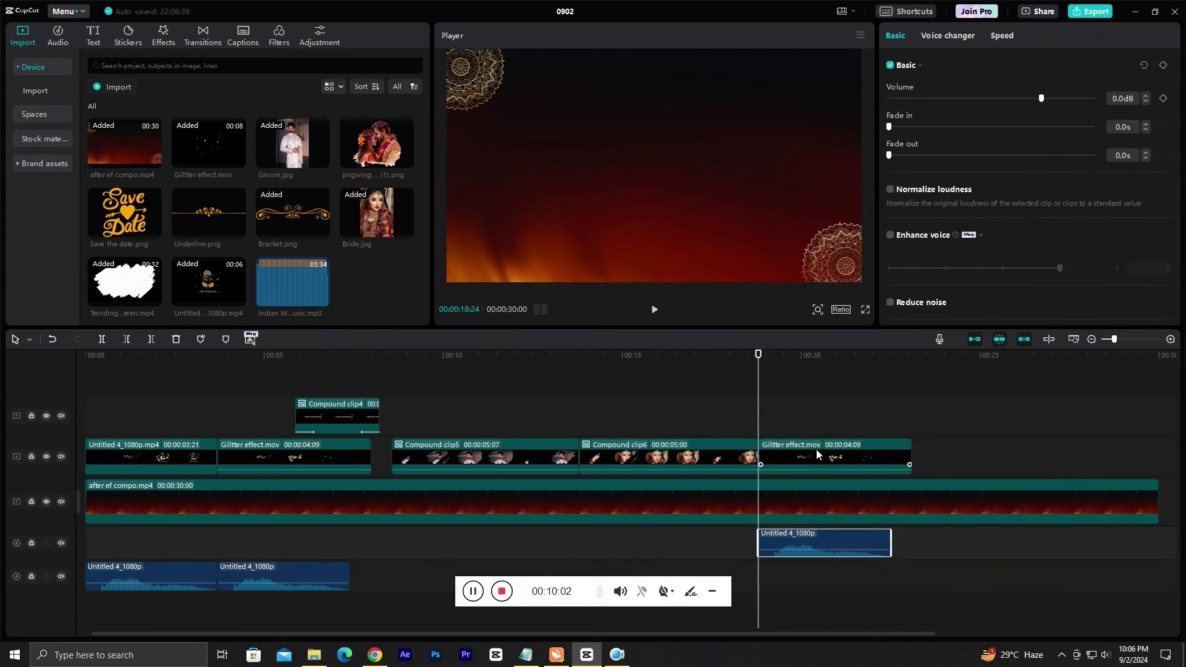
Place the couple image pngwing.com (1).png above the second glitter clip at 00:00:21:03 with a duration of 00:00:03:12.
left_click(816, 449)
key("space")
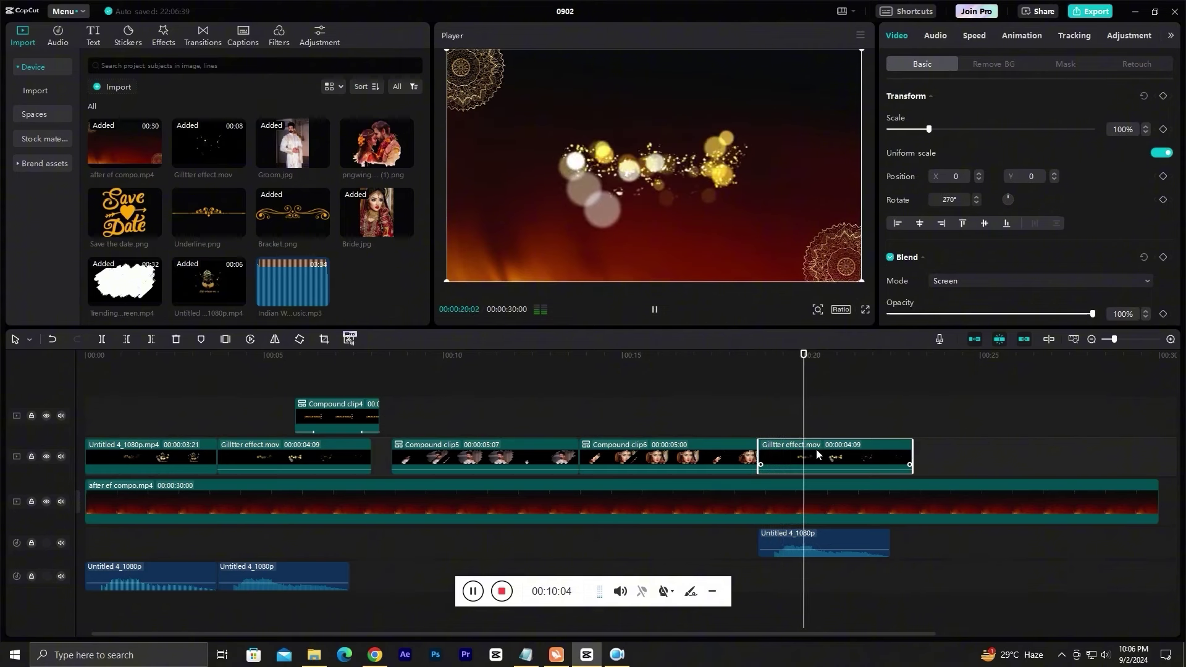
key("space")
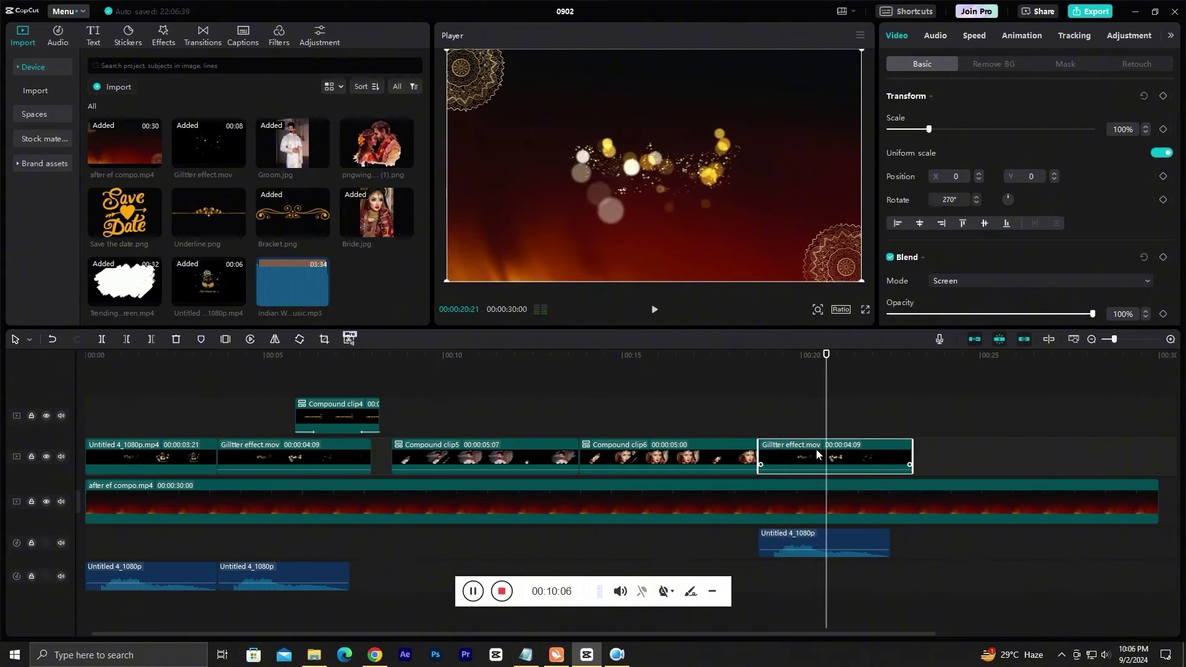
key("space")
key("space")
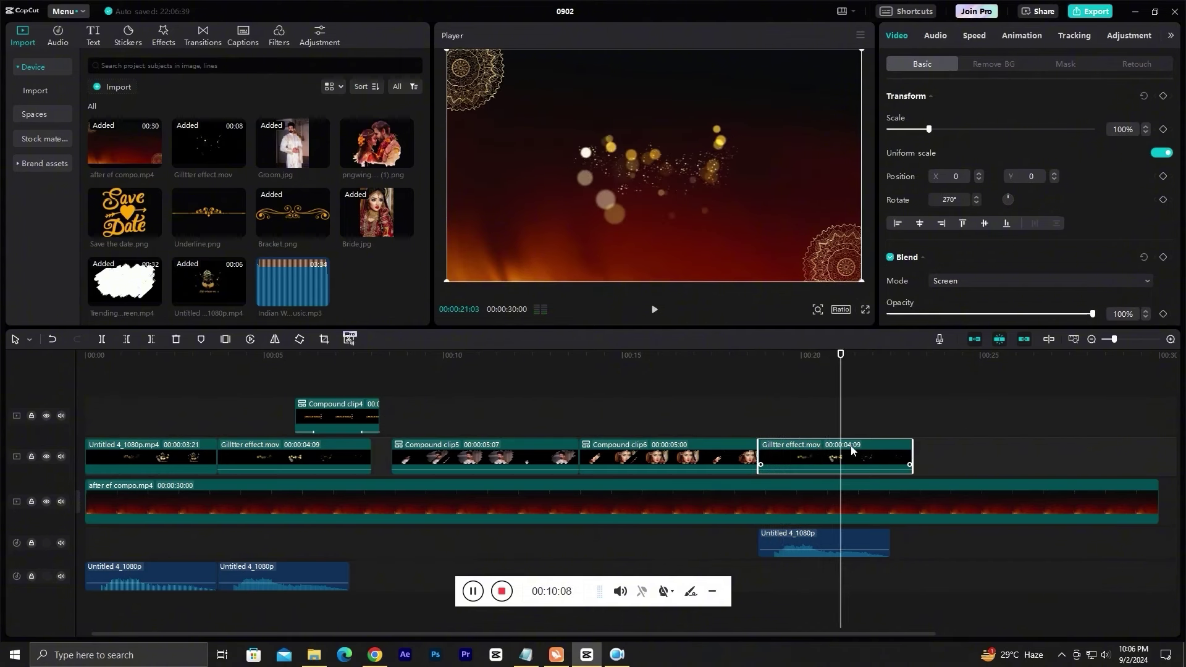
left_click_drag(368, 142, 877, 473)
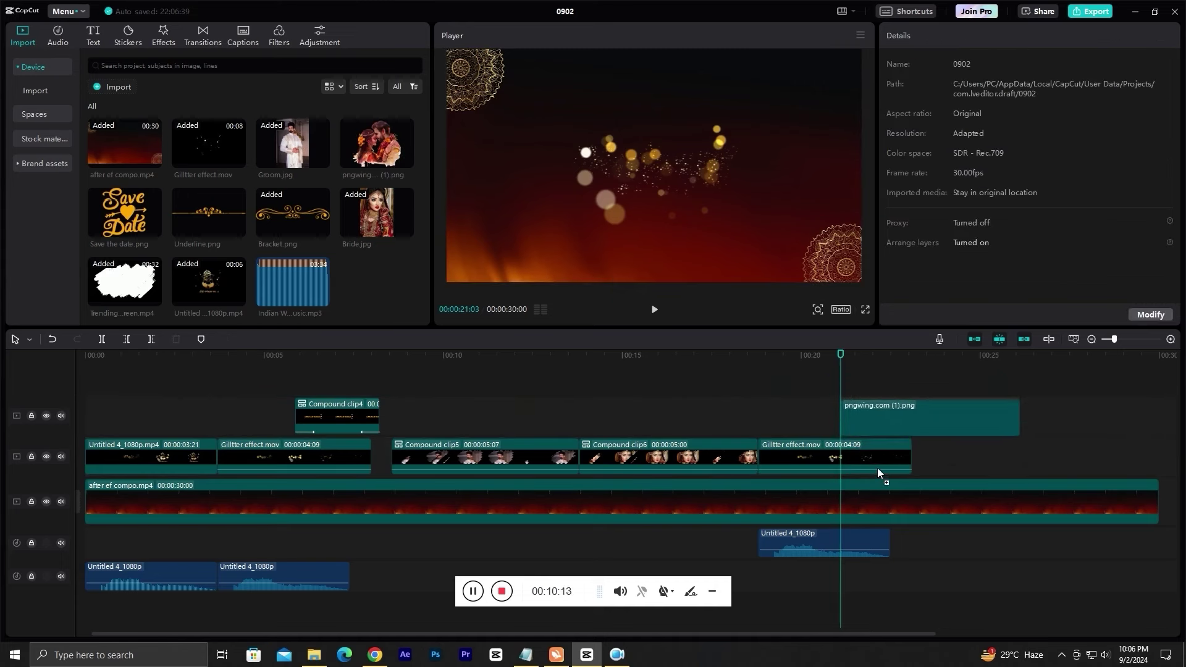
left_click(872, 423)
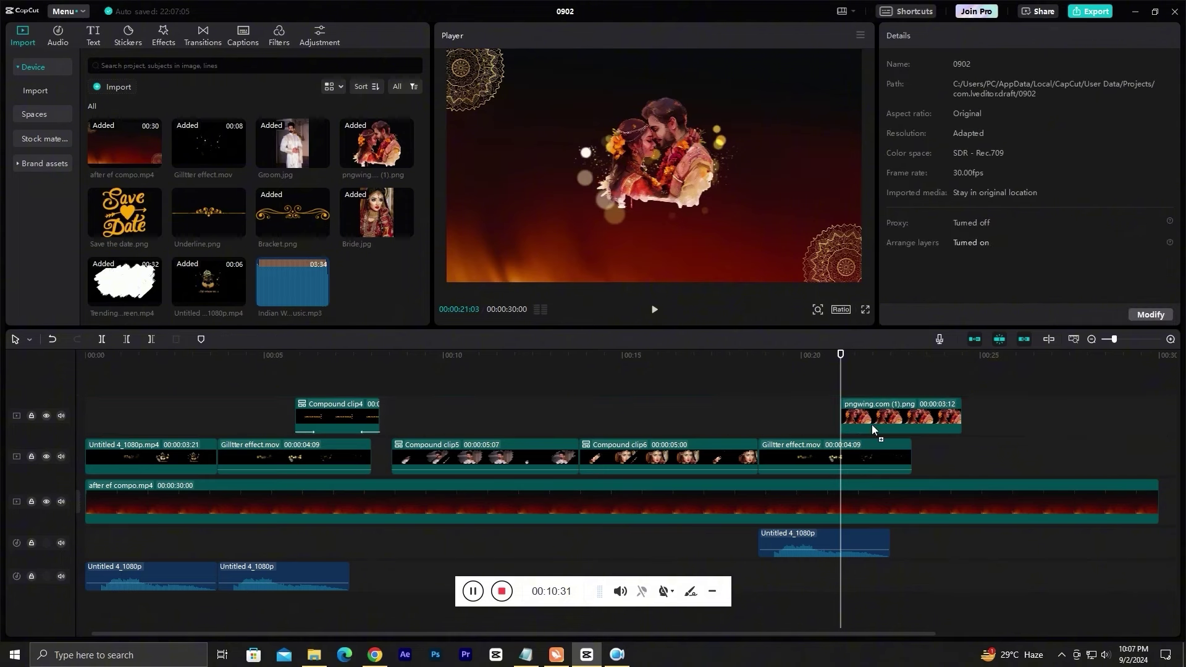
Add Underline.png above the couple image, trim it to 00:00:03:12, scale it to 57%, and position it at X 0, Y -417.
left_click_drag(872, 424, 841, 378)
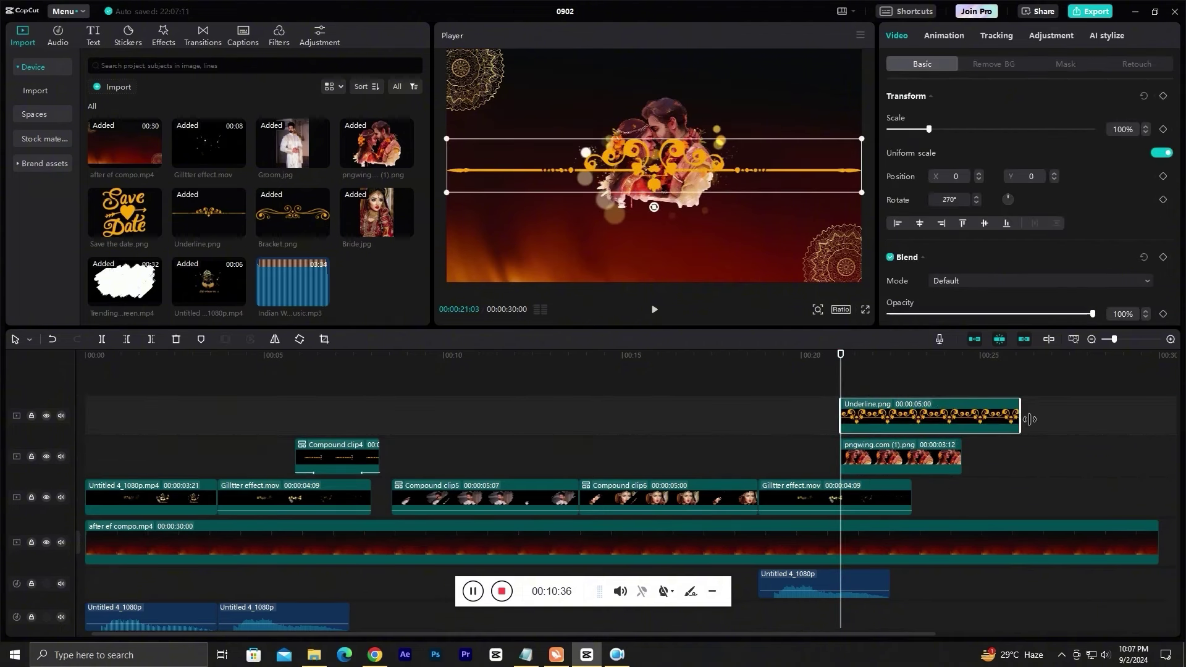
left_click_drag(1029, 419, 962, 427)
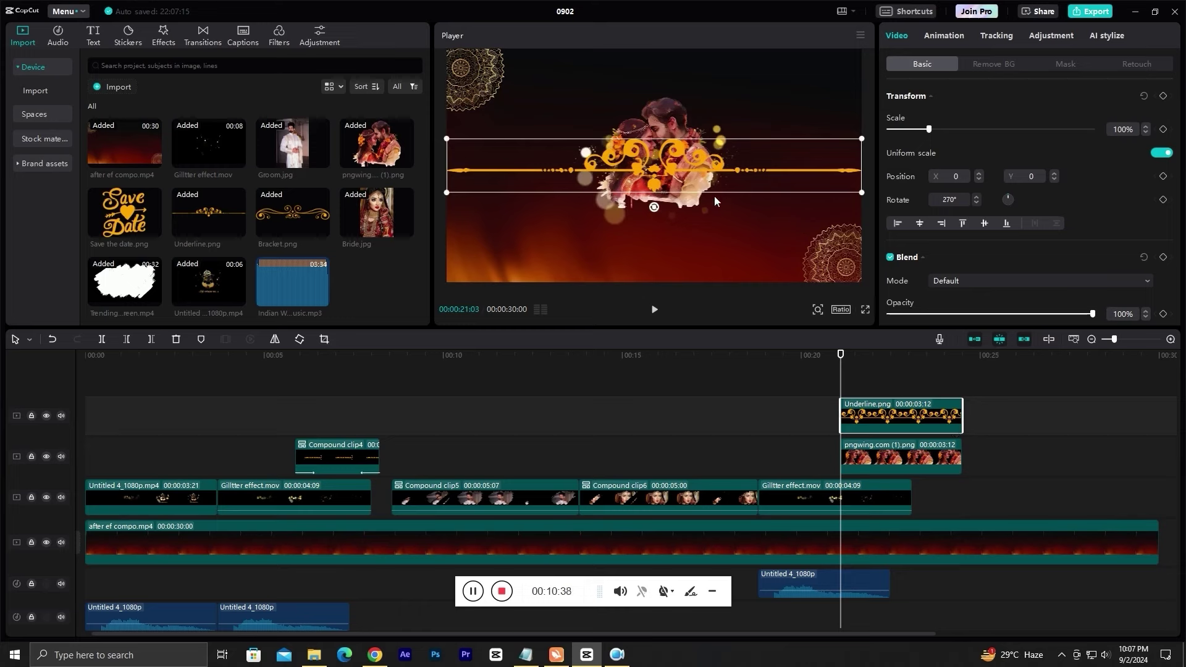
left_click_drag(714, 198, 720, 261)
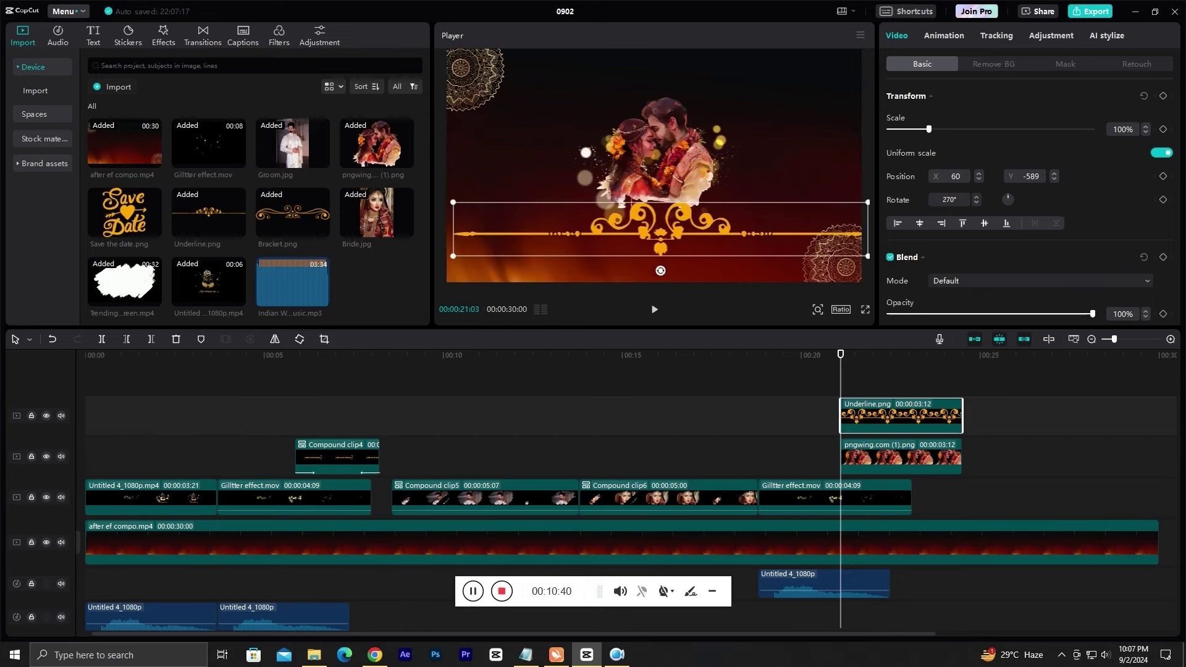
left_click_drag(868, 256, 773, 225)
Add a default text clip at 00:00:21:03, extend it to the end of the underline clip, and position it below the underline.
left_click(93, 36)
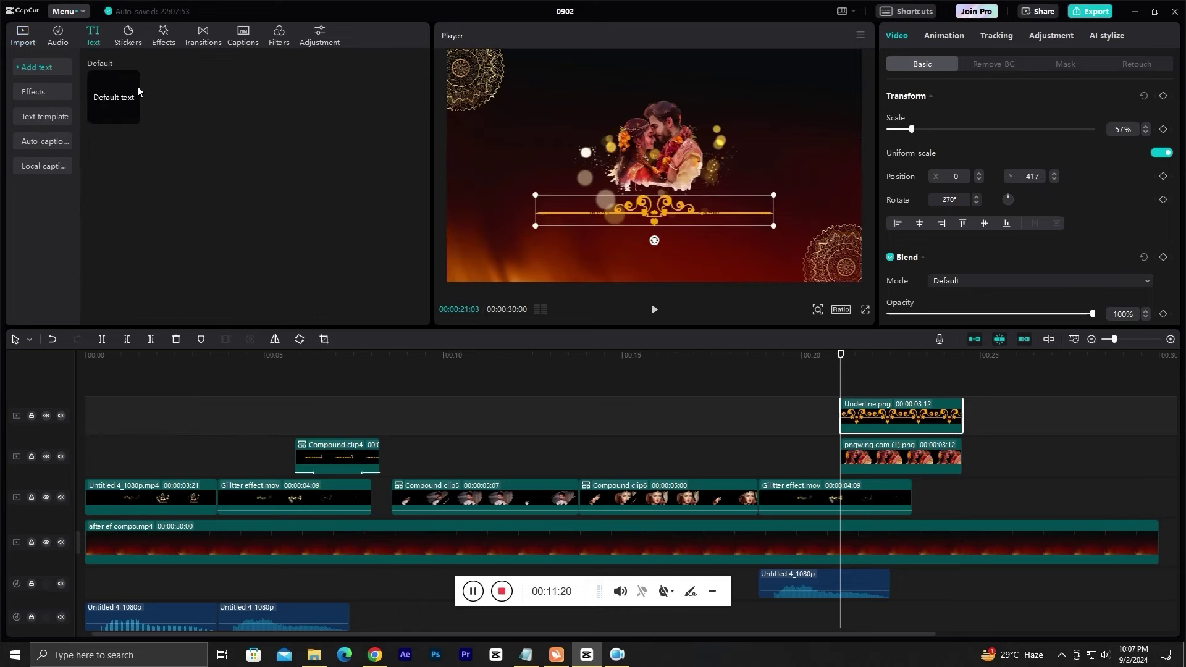
left_click_drag(114, 100, 909, 402)
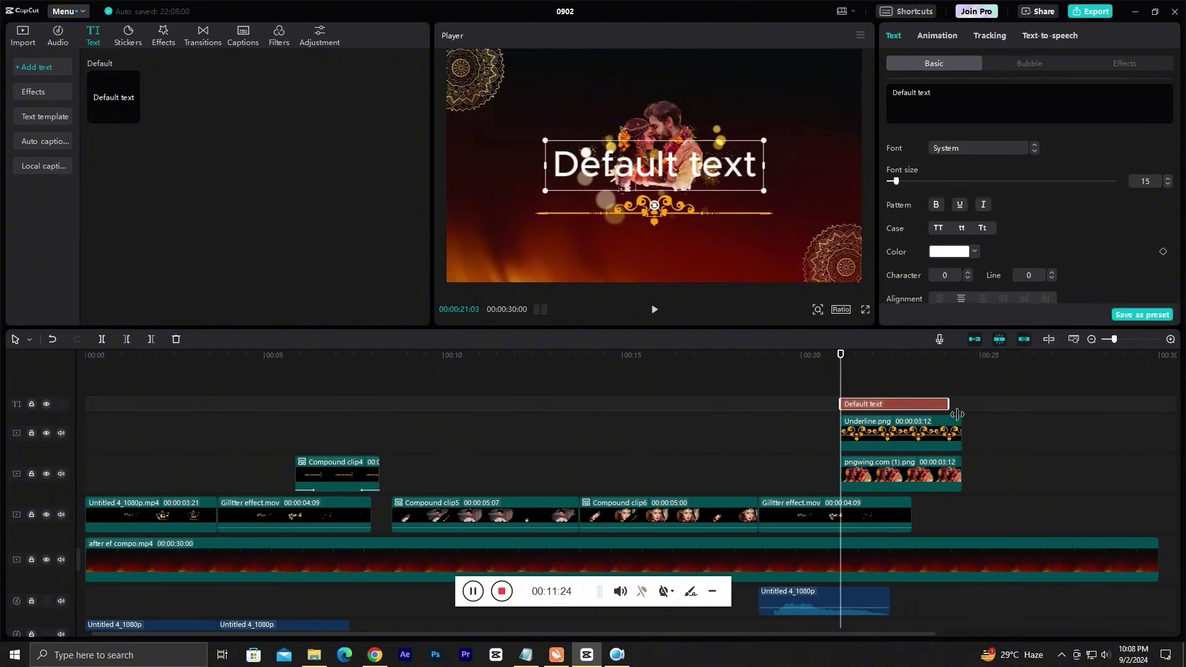
left_click_drag(949, 412, 962, 414)
left_click_drag(683, 161, 684, 239)
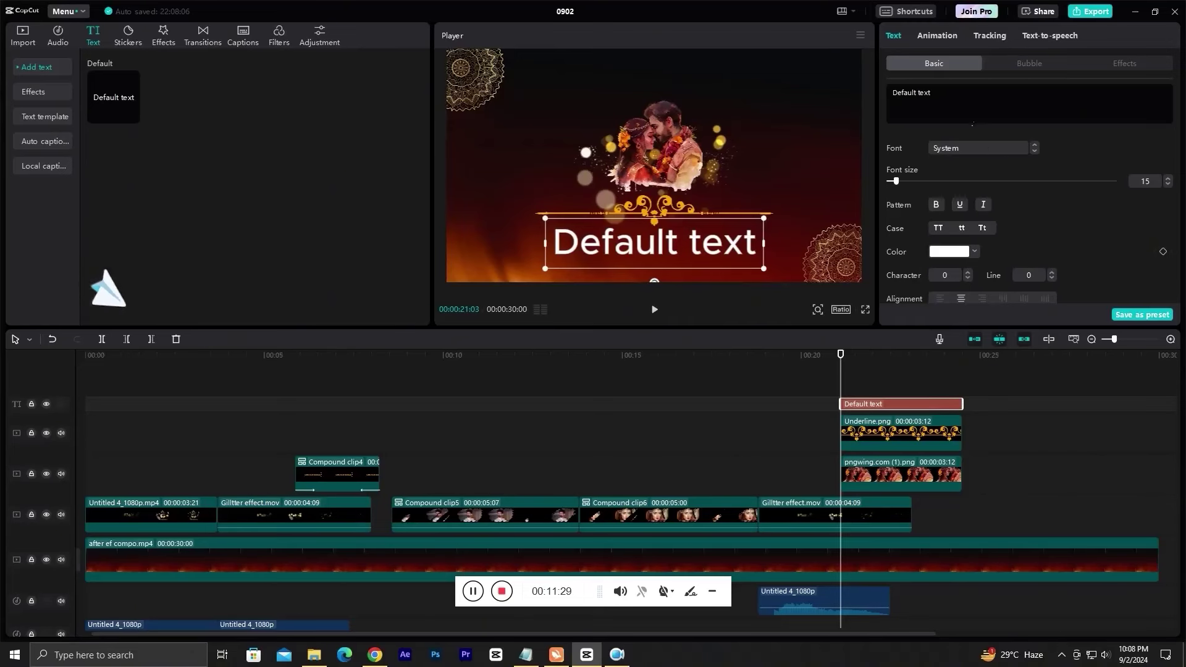
Change the text to "Getting Married" and set its font to ZY Resolve.
left_click(879, 92)
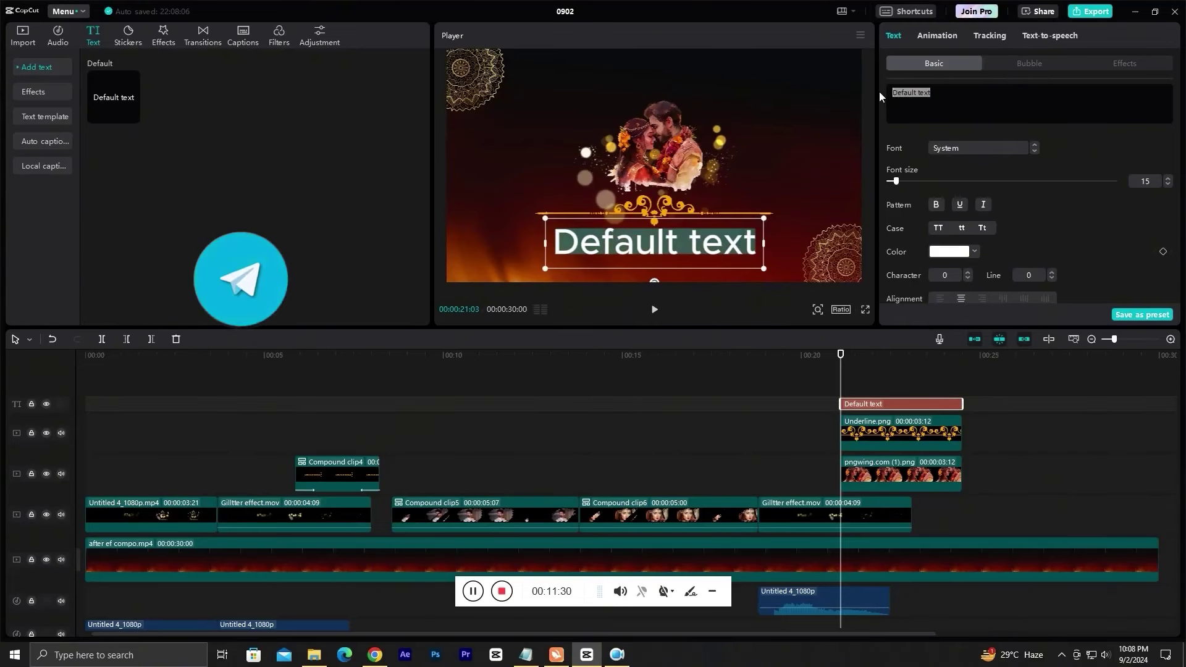
type("Gettin")
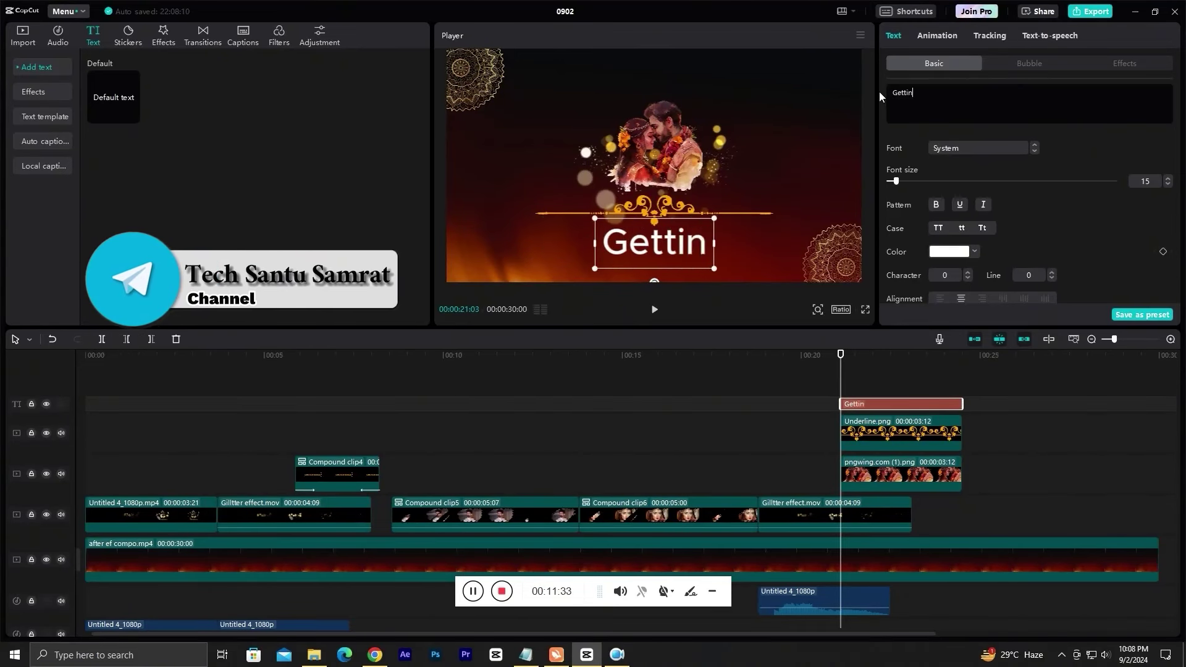
type("g Married")
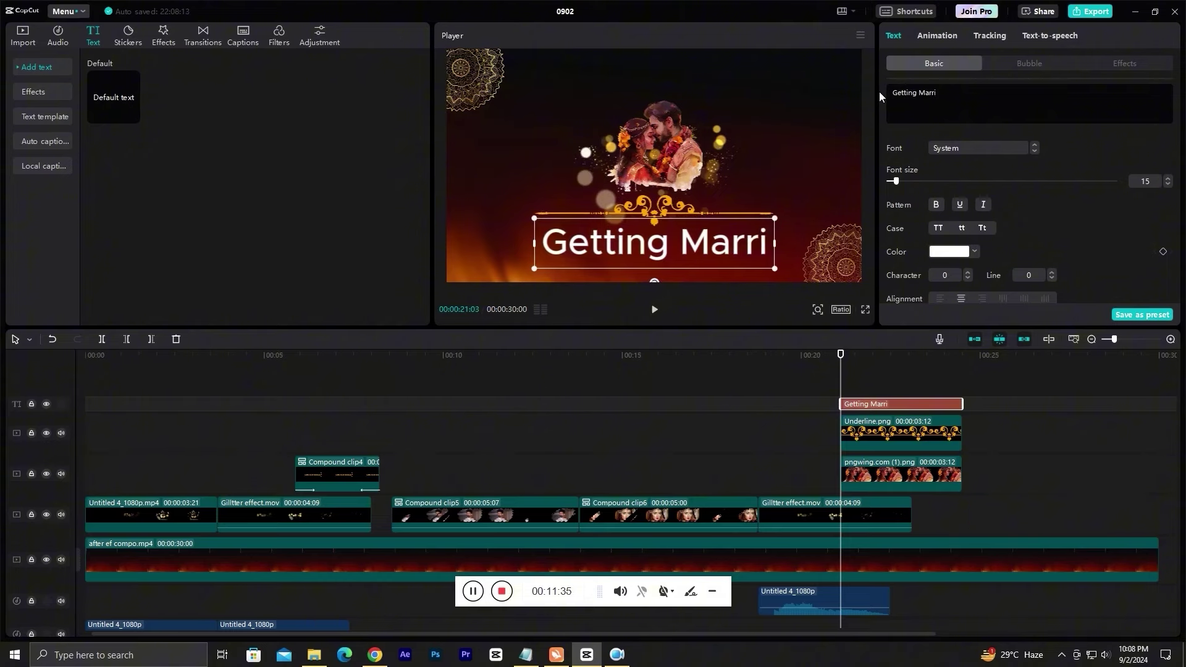
double_click(528, 244)
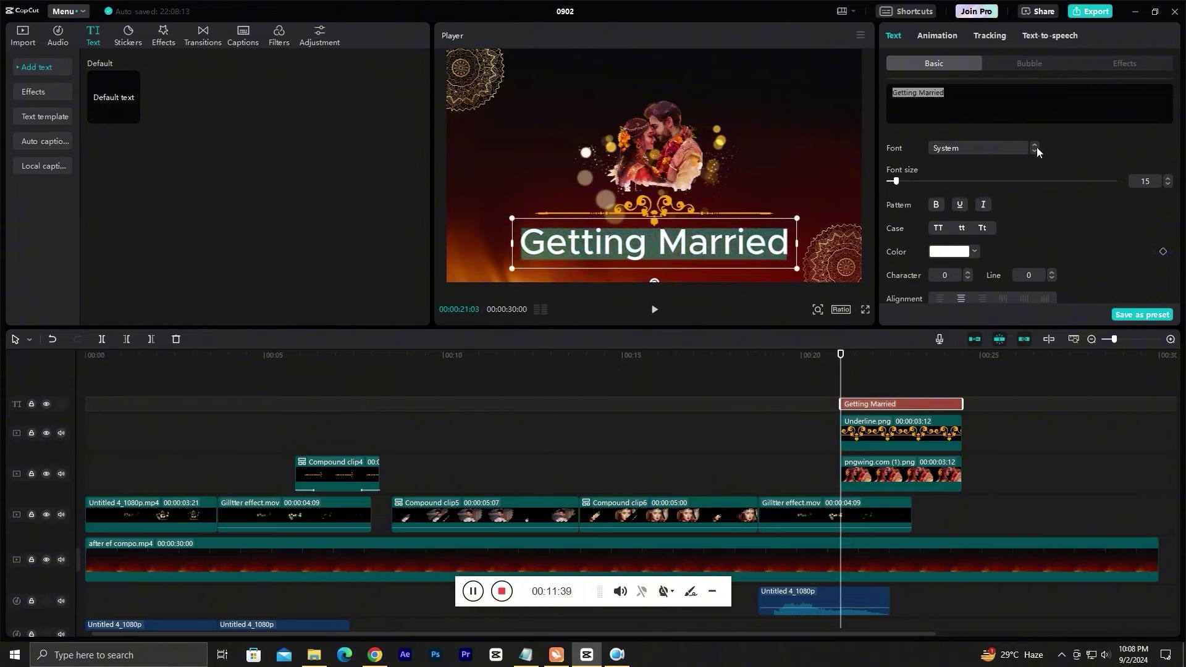
left_click(1003, 151)
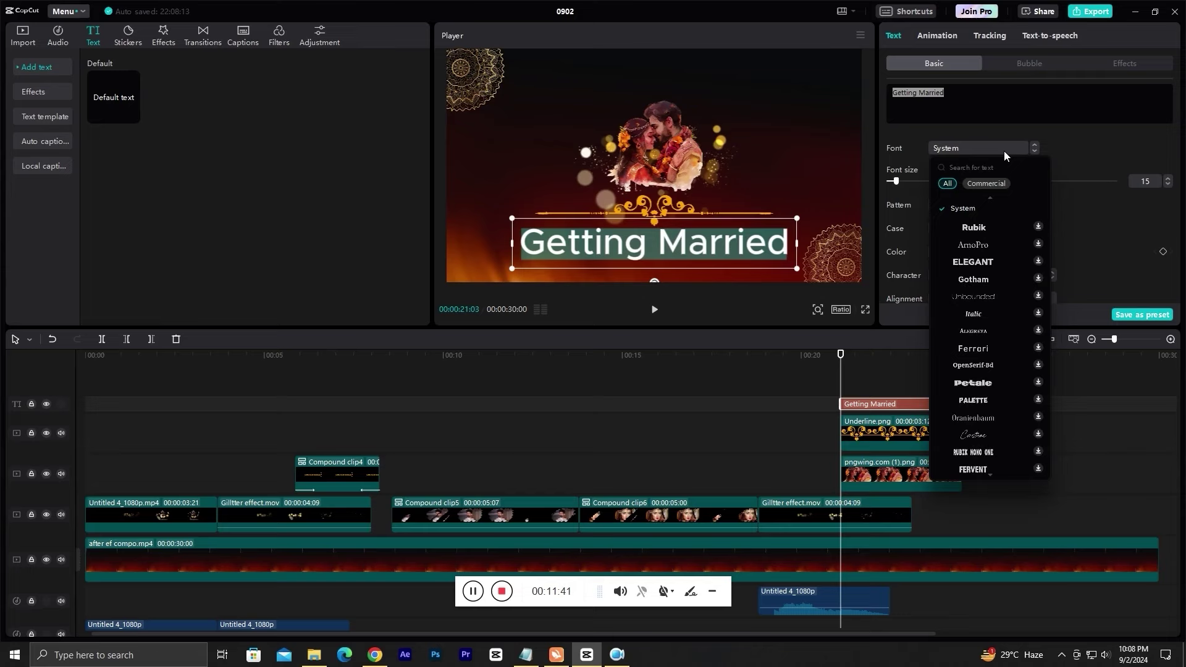
left_click(995, 213)
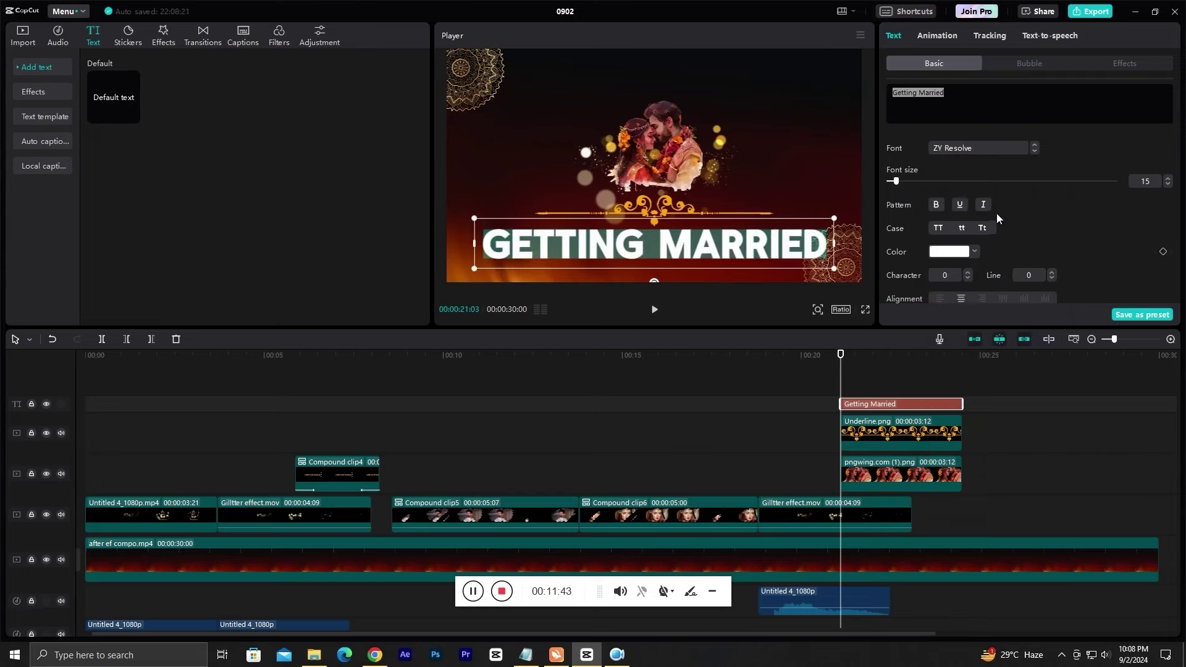
Change the "Getting Married" text color to orange FB9C00.
left_click(976, 252)
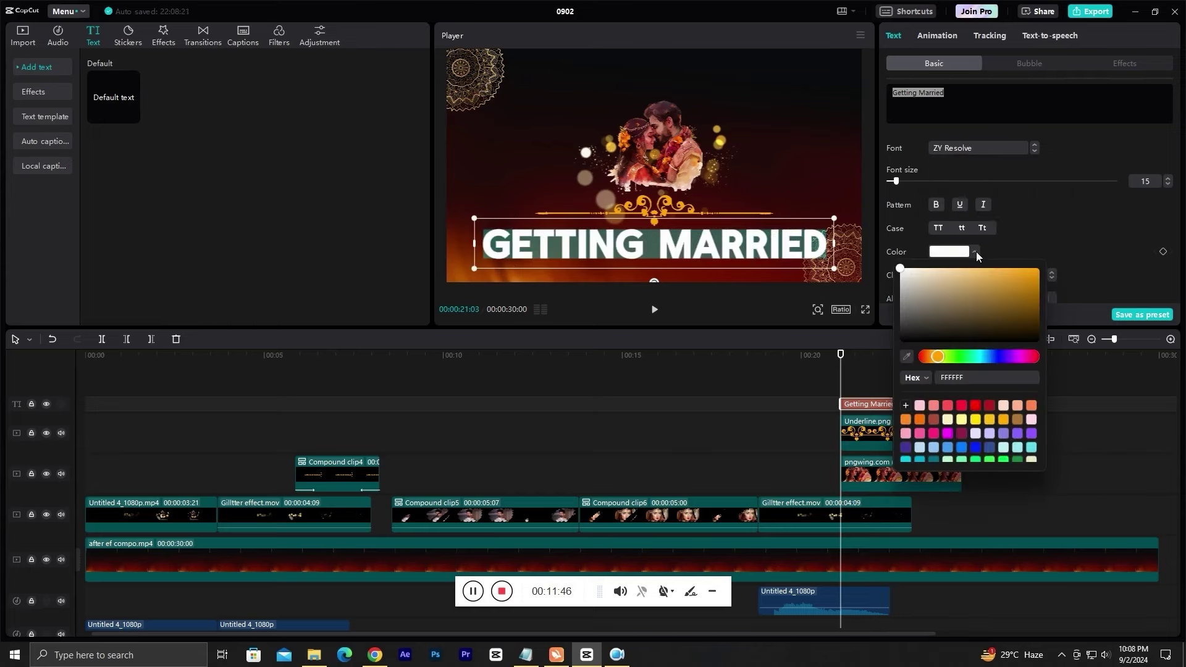
left_click_drag(1022, 284, 1054, 275)
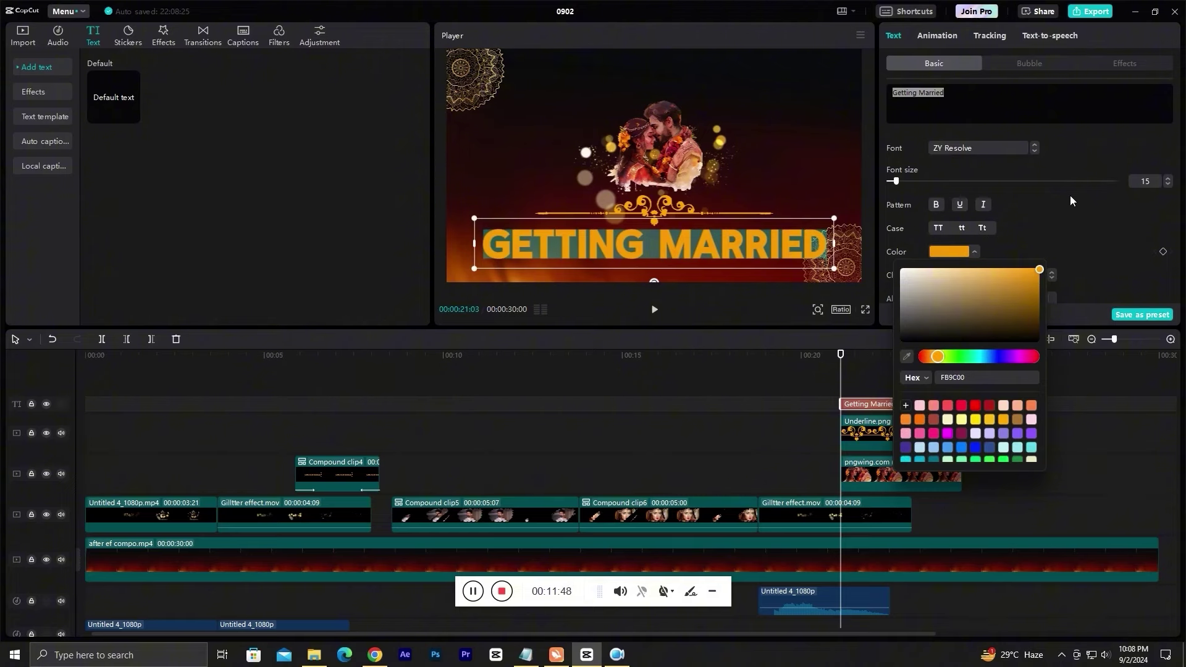
left_click(1053, 272)
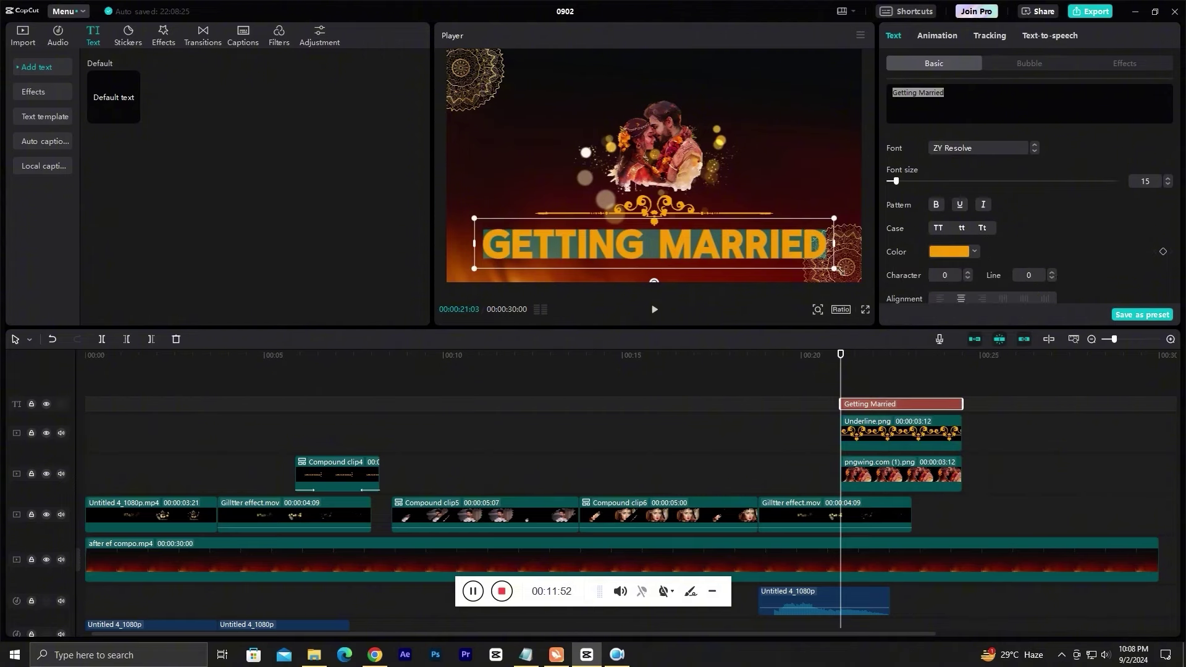
Combine the "Getting Married" text, its underline and the couple image into one compound clip.
left_click_drag(970, 487, 887, 395)
right_click(902, 404)
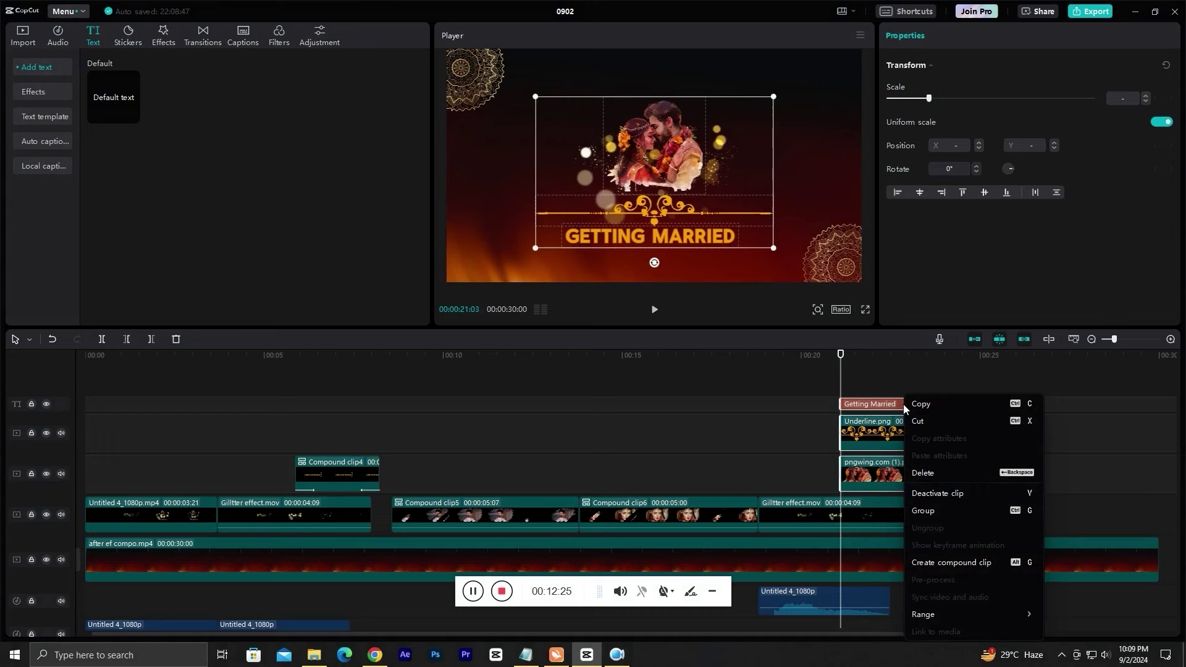
left_click(929, 560)
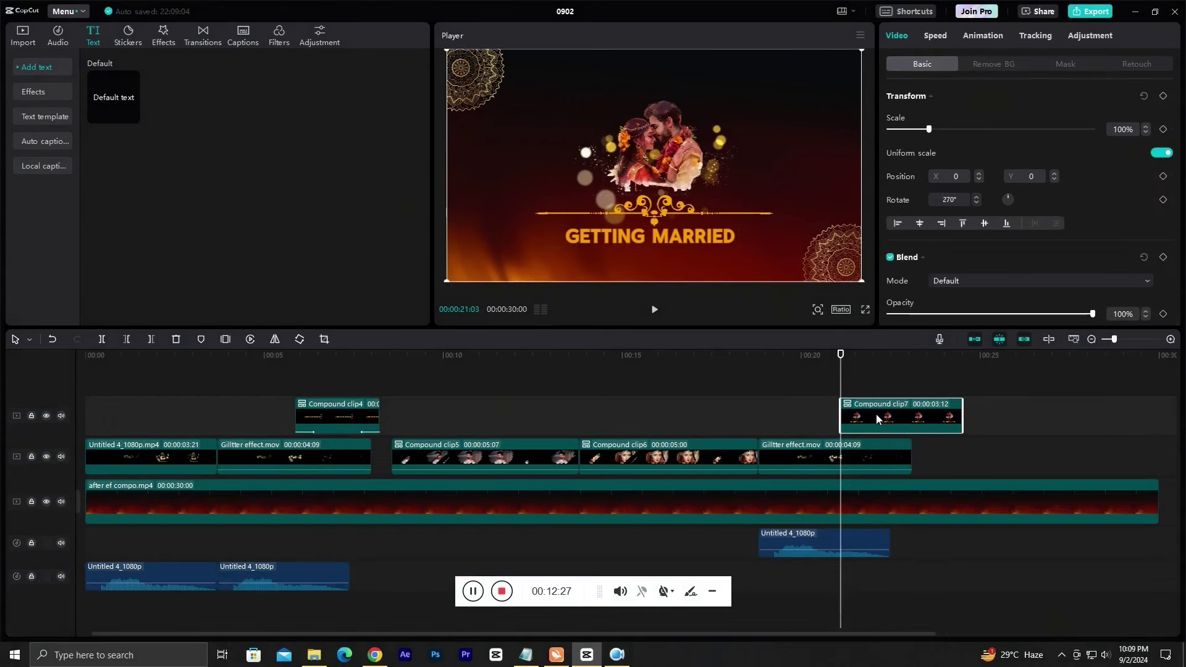
Apply 0.5 s Fade In and Fade Out animations to the couple compound clip.
left_click(981, 36)
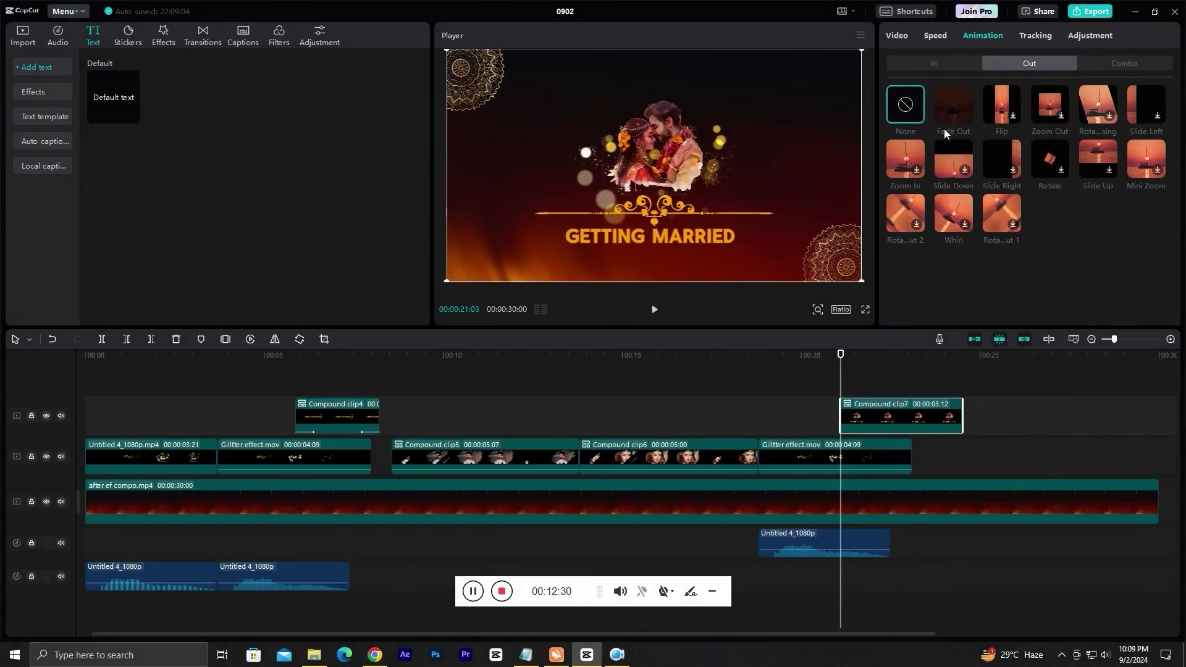
left_click(943, 64)
left_click(946, 105)
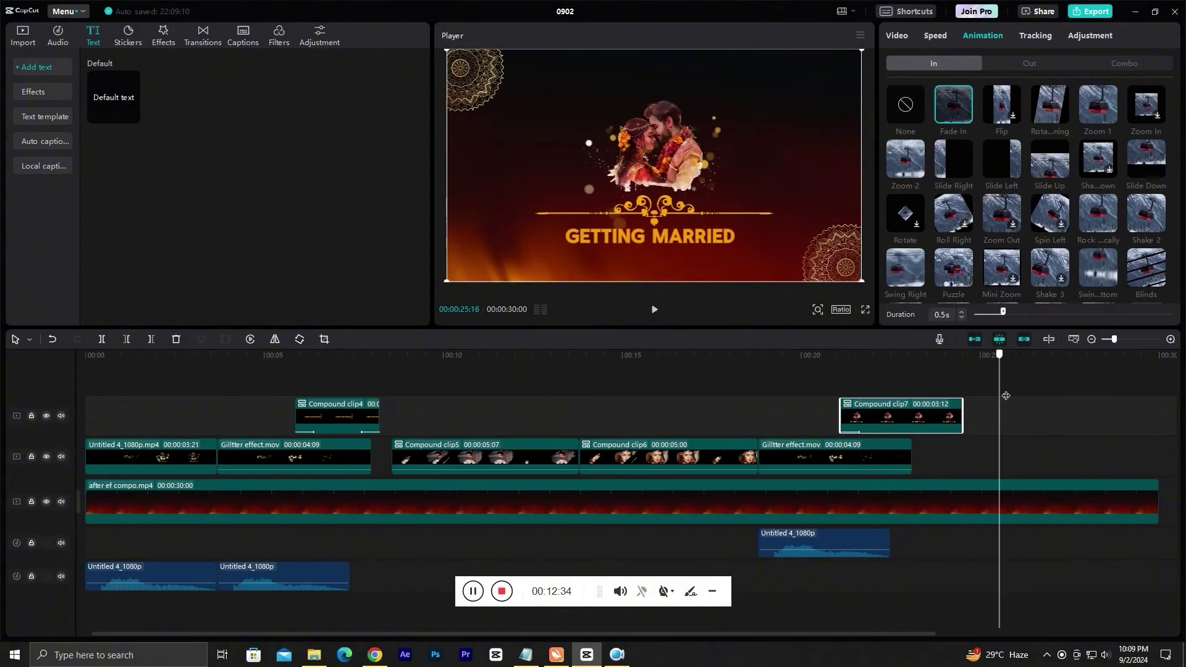
key("Up")
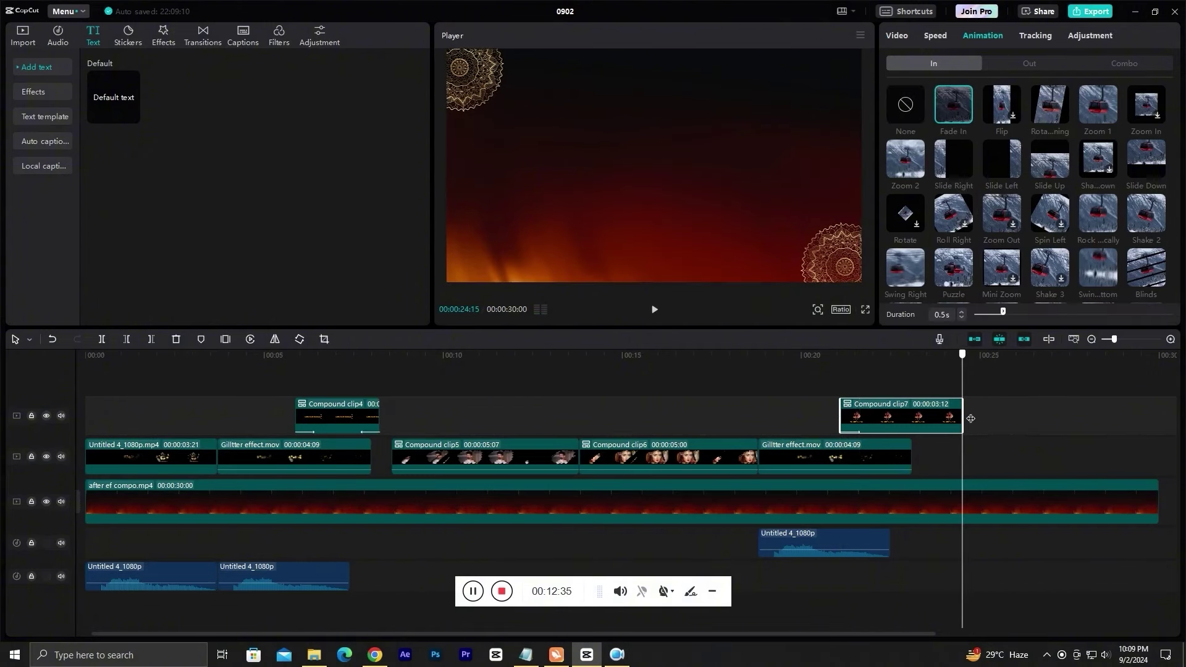
left_click(1028, 62)
left_click(953, 116)
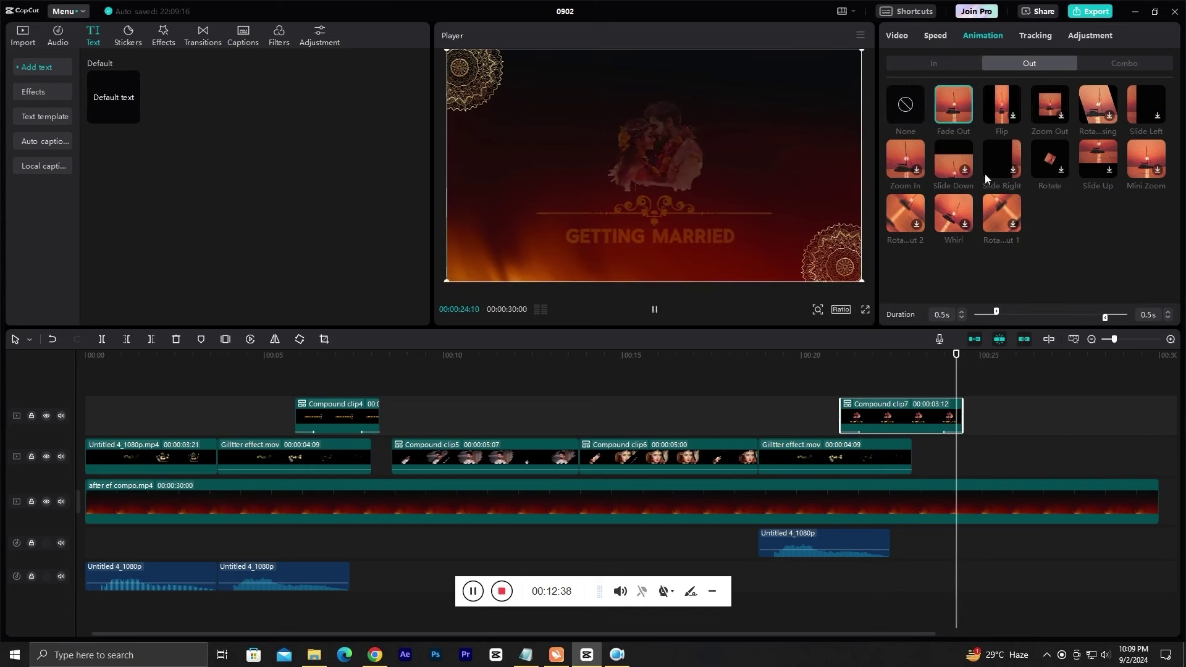
Duplicate the second glitter clip and its Untitled 4_1080p audio, aligning both copies to start at 00:00:24:15.
left_click(23, 36)
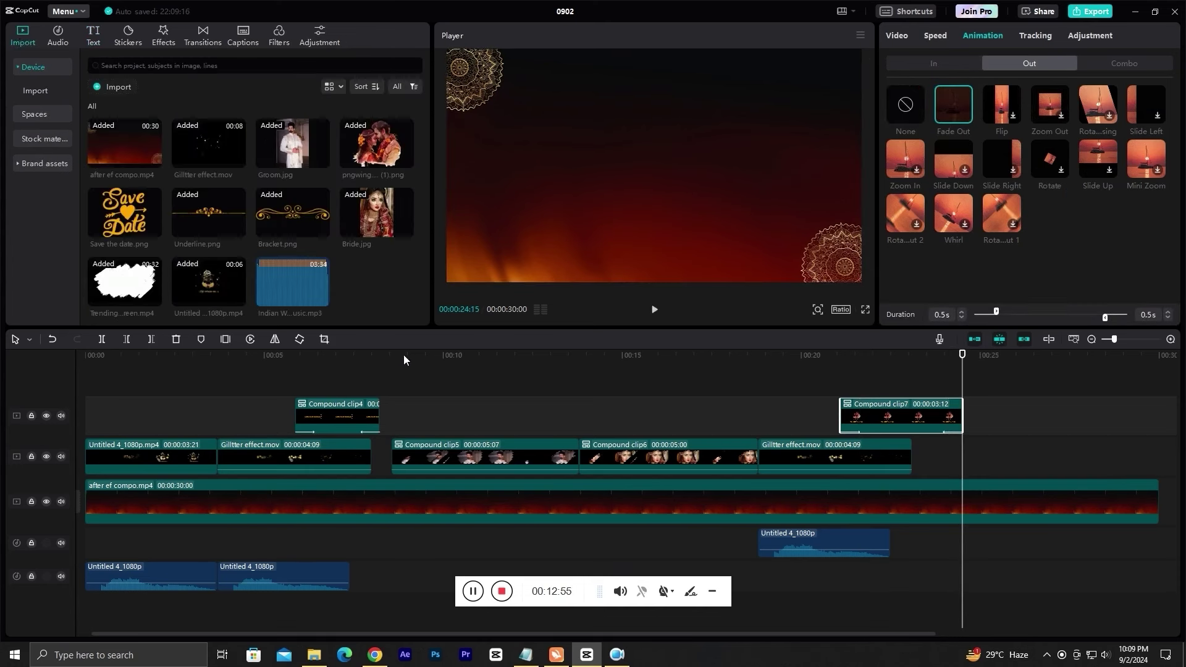
left_click(802, 457)
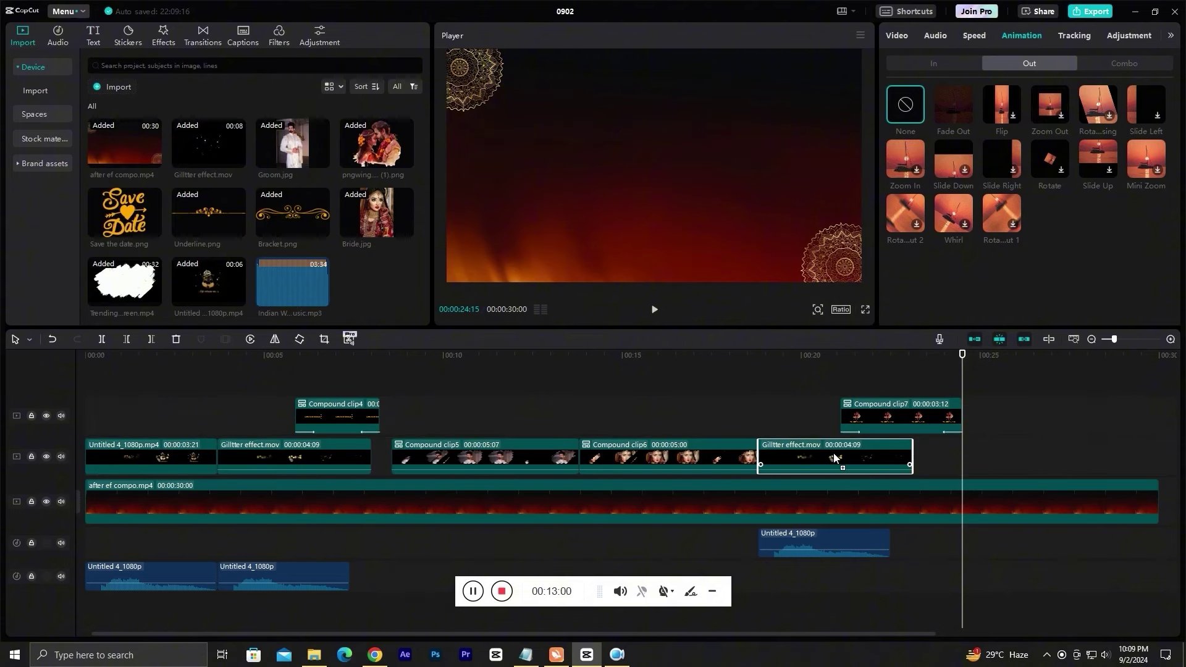
key("ctrl+c")
key("ctrl+v")
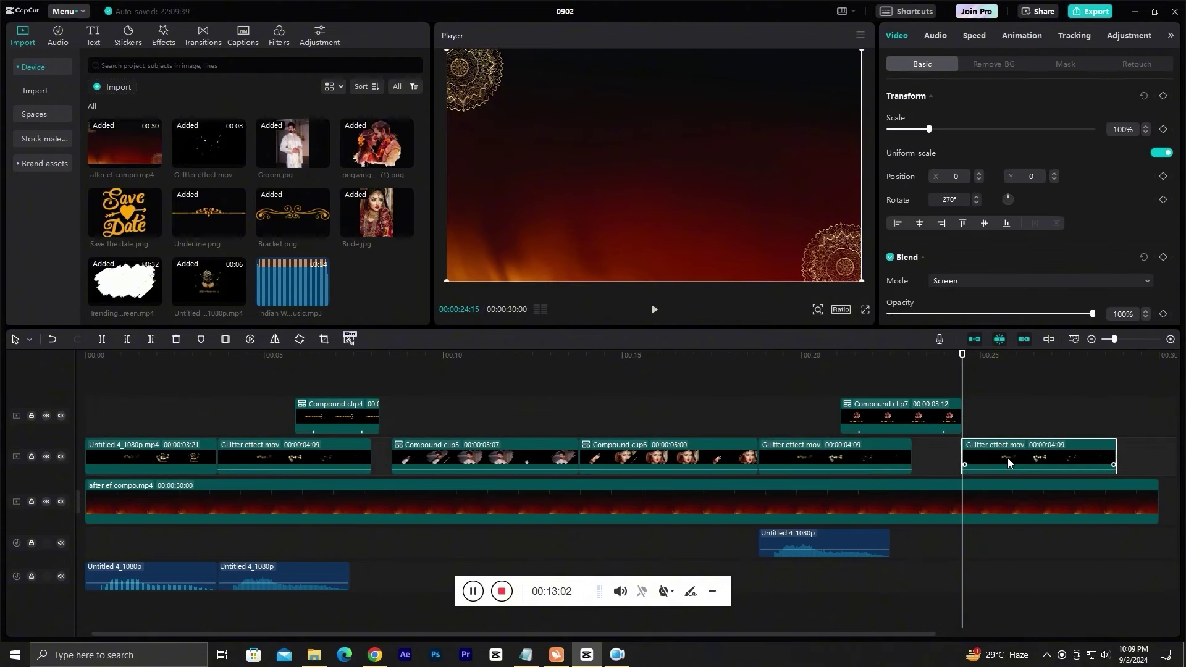
left_click(848, 536)
key("ctrl+c")
key("ctrl+v")
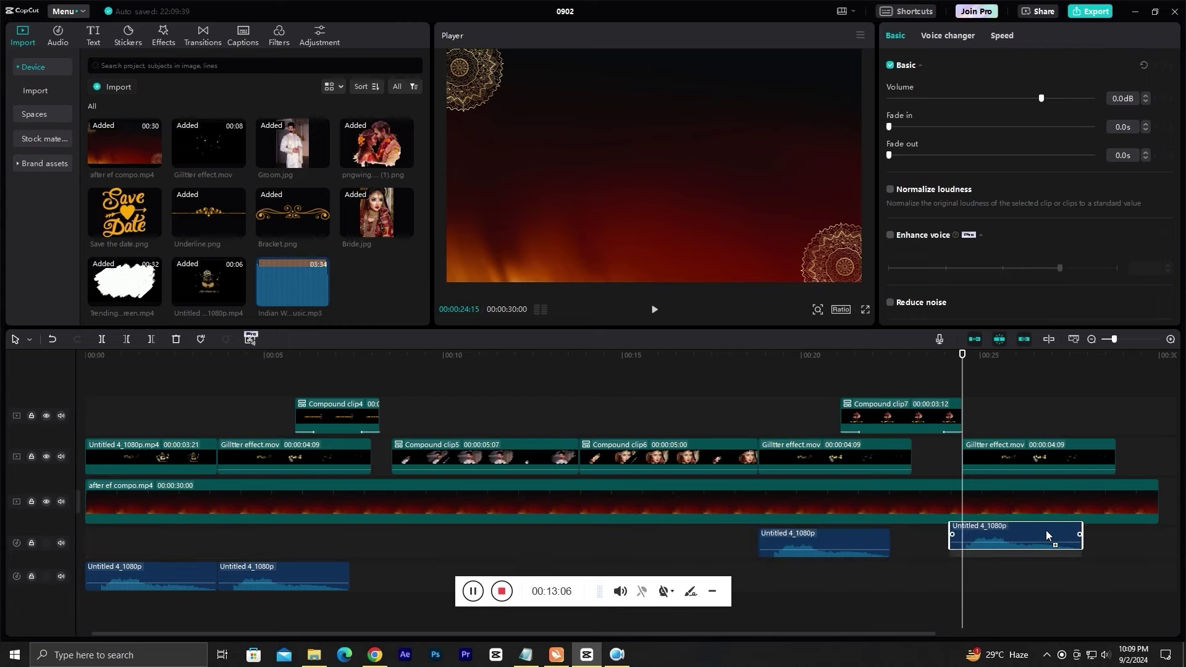
left_click(1054, 532)
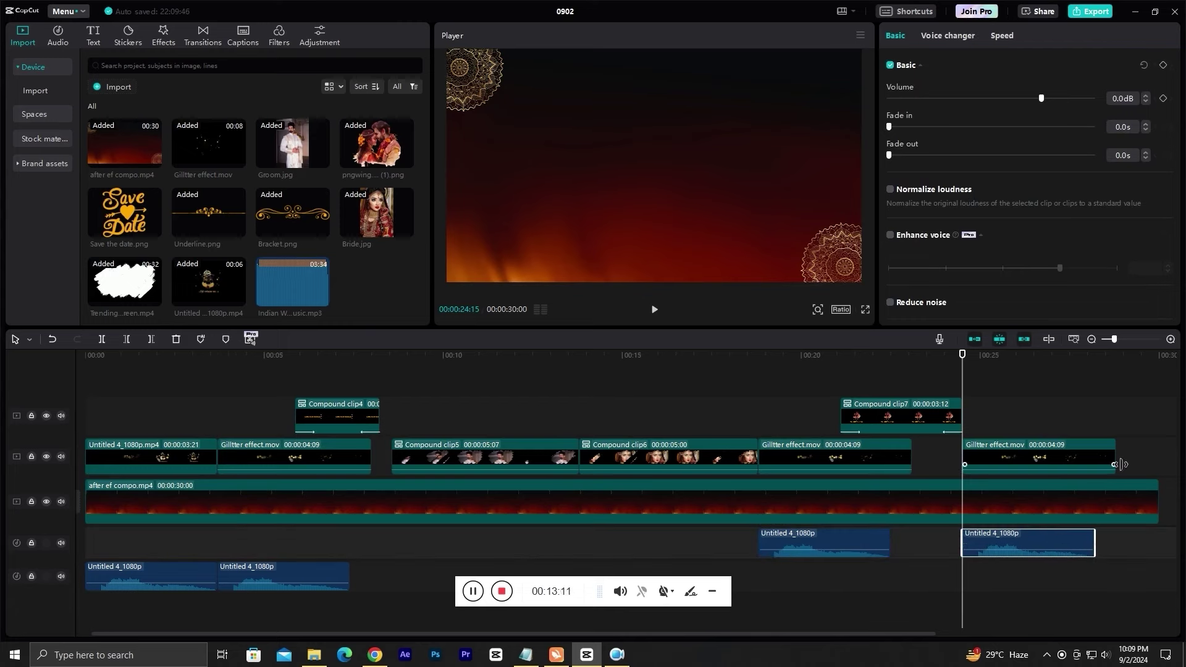
left_click(1017, 457)
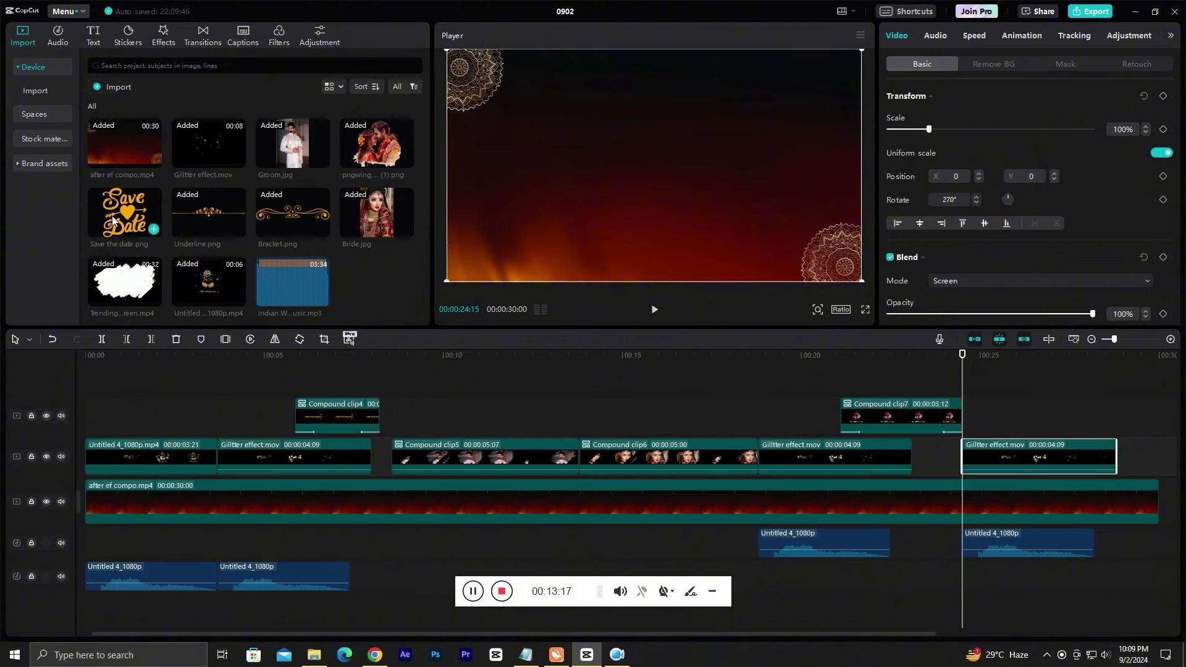
Add Save the date.png above the last glitter clip, trim it to 00:00:04:09, scale it to 38%, and position it at X -63, Y 223.
left_click_drag(122, 222, 1001, 467)
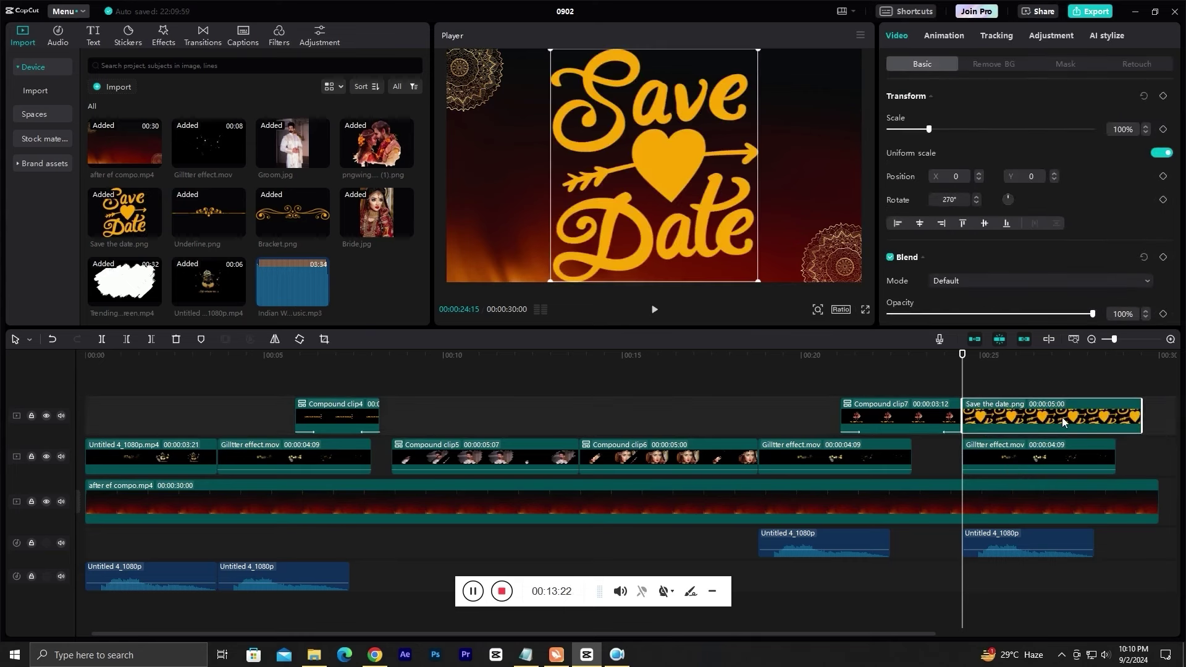
left_click_drag(1141, 420, 1116, 421)
left_click_drag(757, 281, 694, 209)
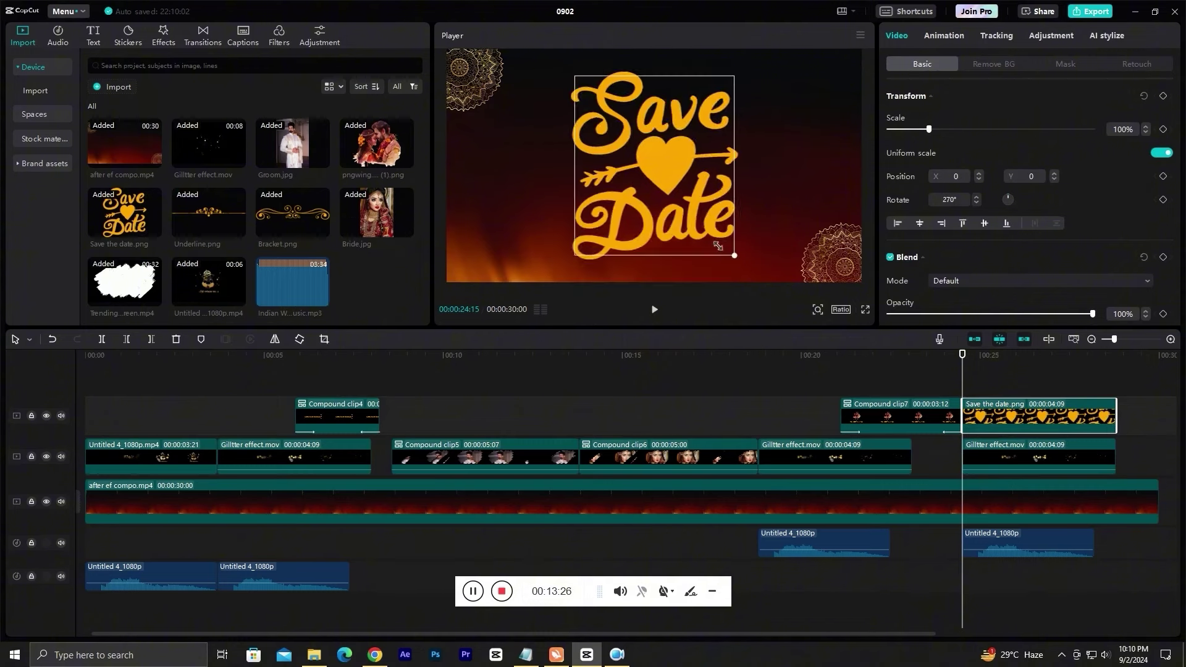
left_click_drag(654, 165, 647, 141)
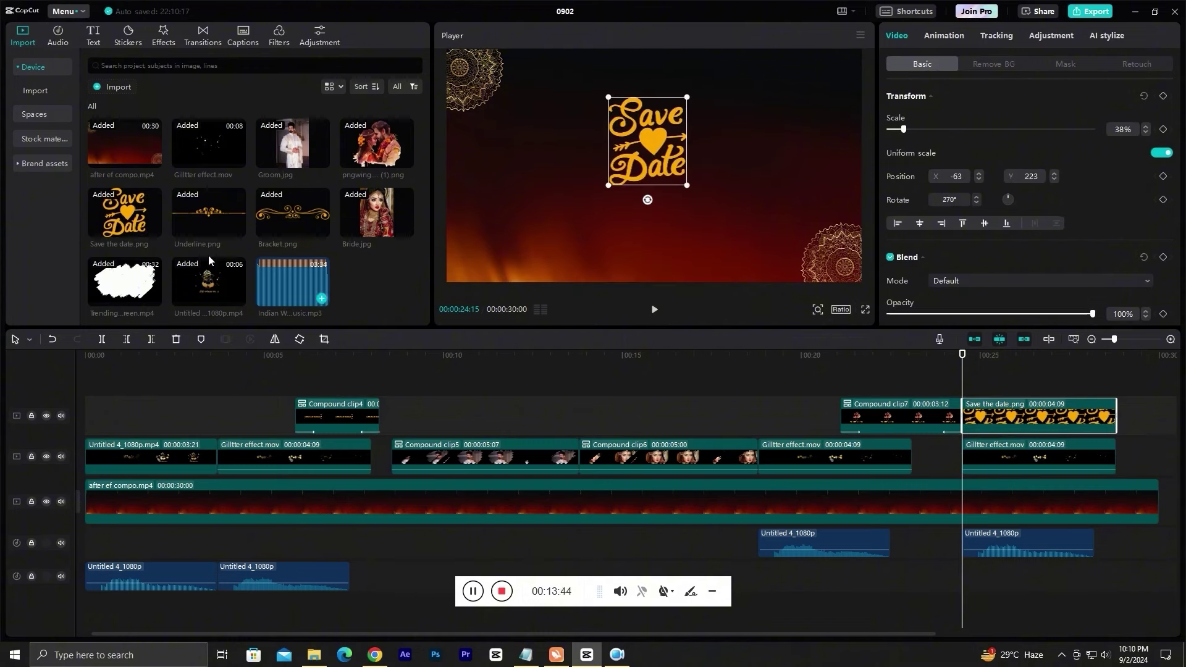
Add Underline.png above the Save the date clip, trim it to 00:00:04:09, and shrink and position it beneath the artwork at X -60, Y -349.
mouse_move(207, 221)
left_click_drag(206, 221, 998, 433)
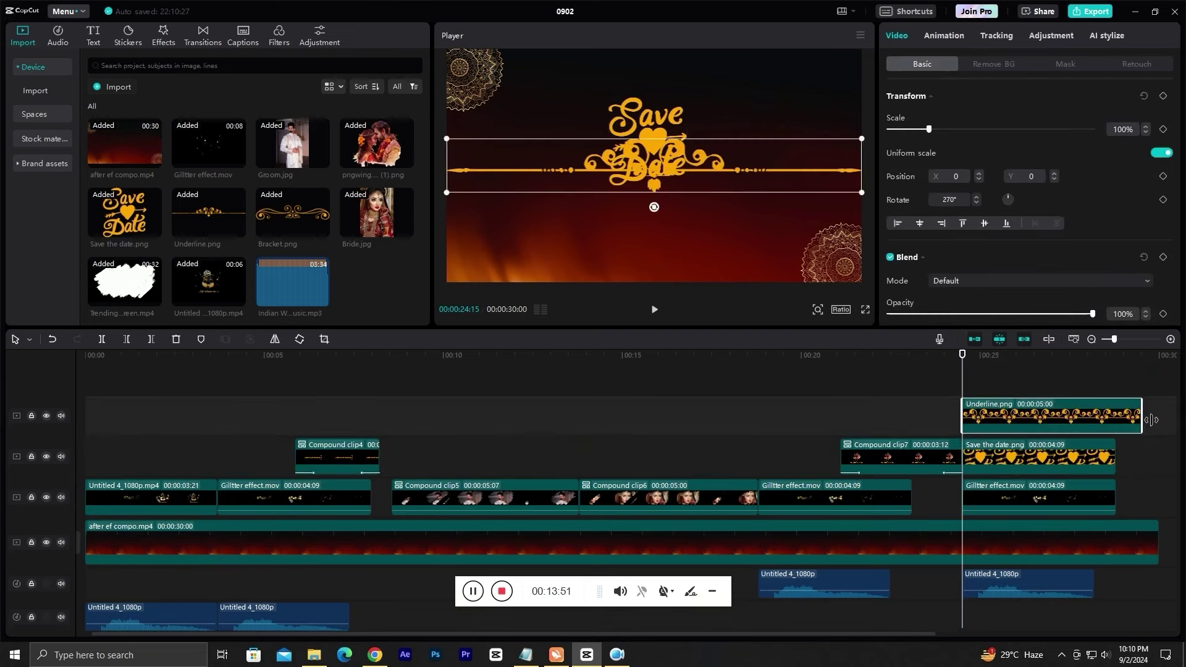
left_click_drag(1148, 420, 1115, 420)
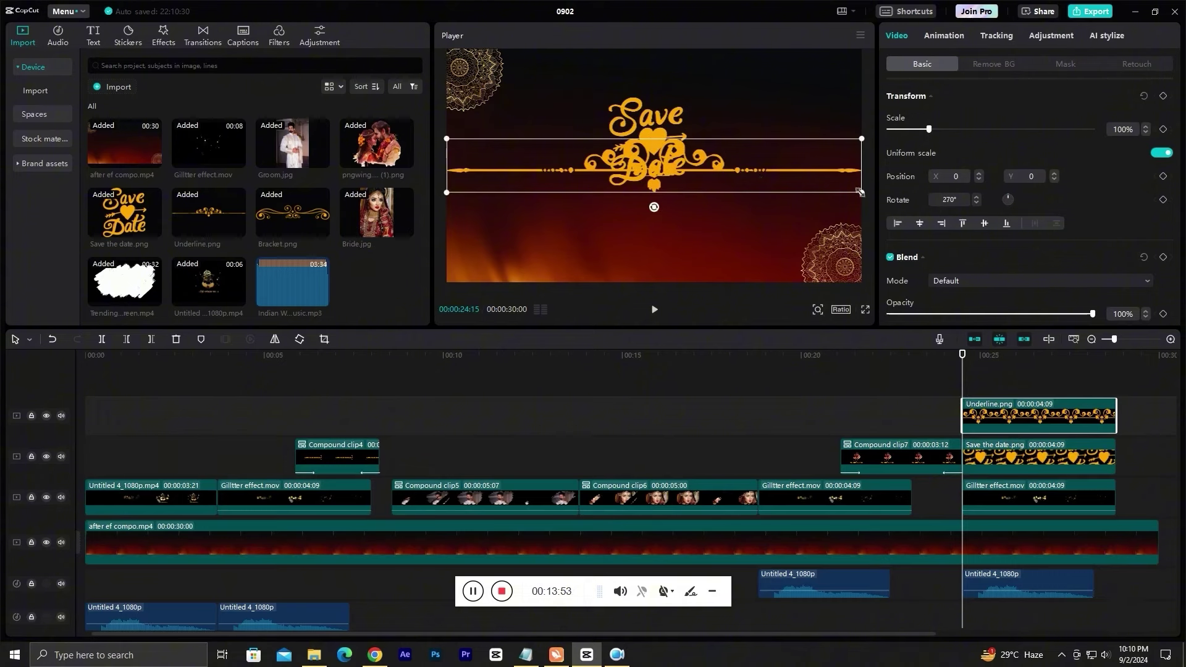
left_click_drag(860, 192, 791, 183)
left_click_drag(717, 162, 711, 199)
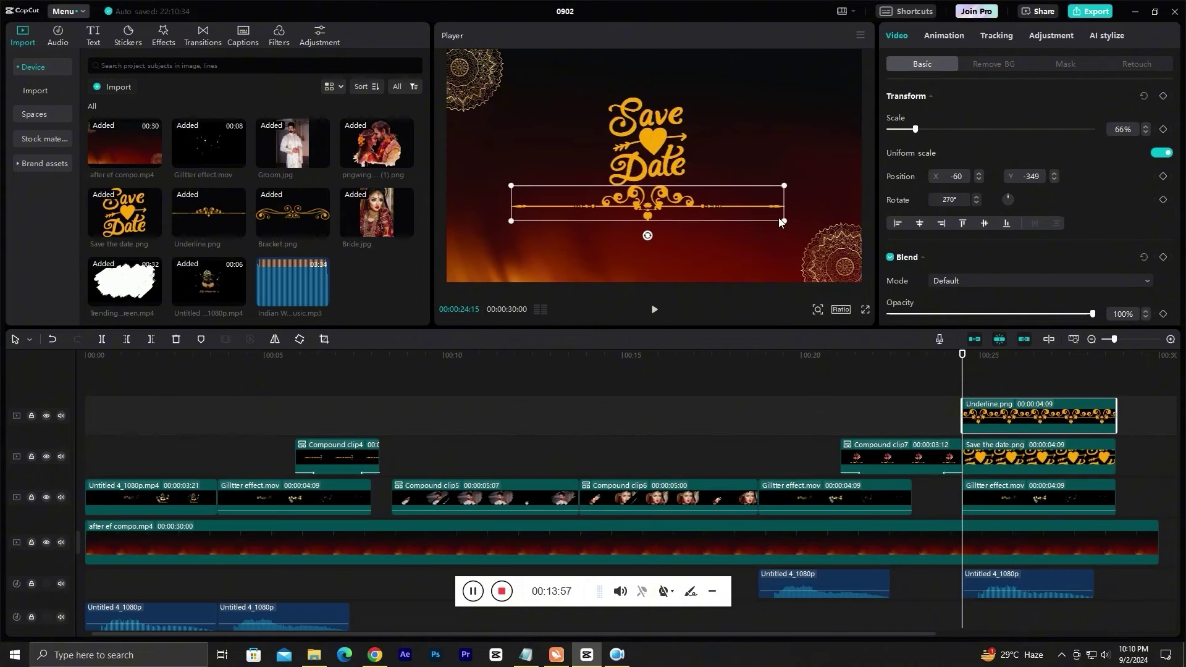
left_click_drag(779, 222, 768, 219)
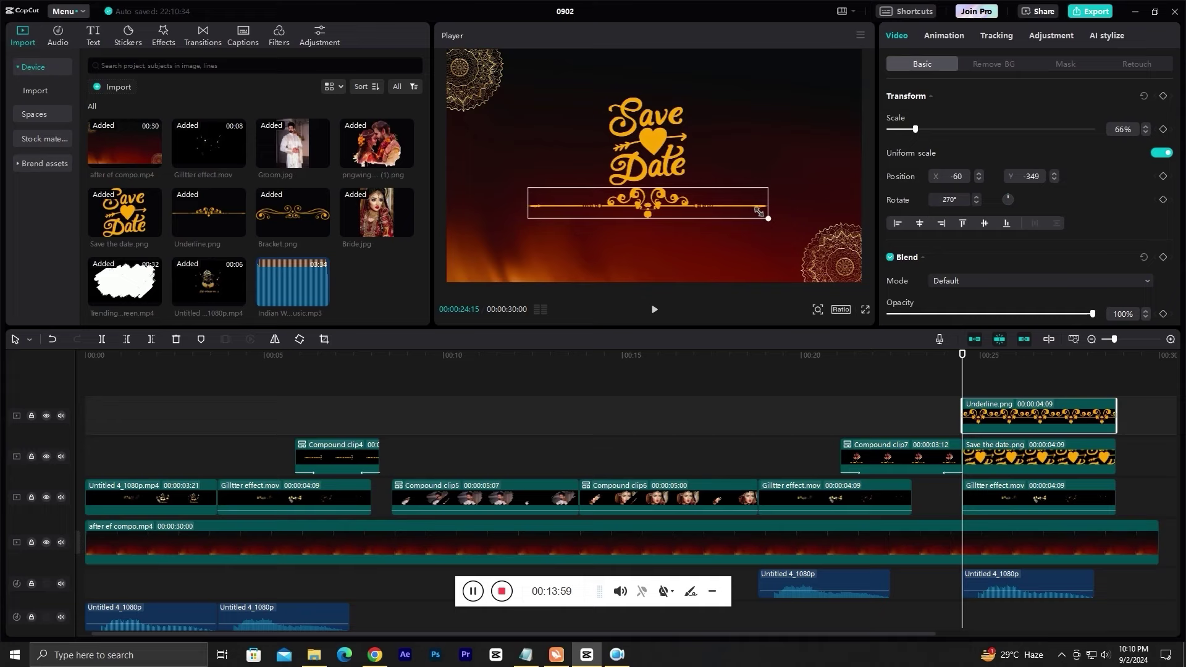
Scale the Save the date image to 33% and its underline to 50%, with the underline at X -94, Y -286.
left_click(673, 162)
left_click_drag(693, 191, 681, 180)
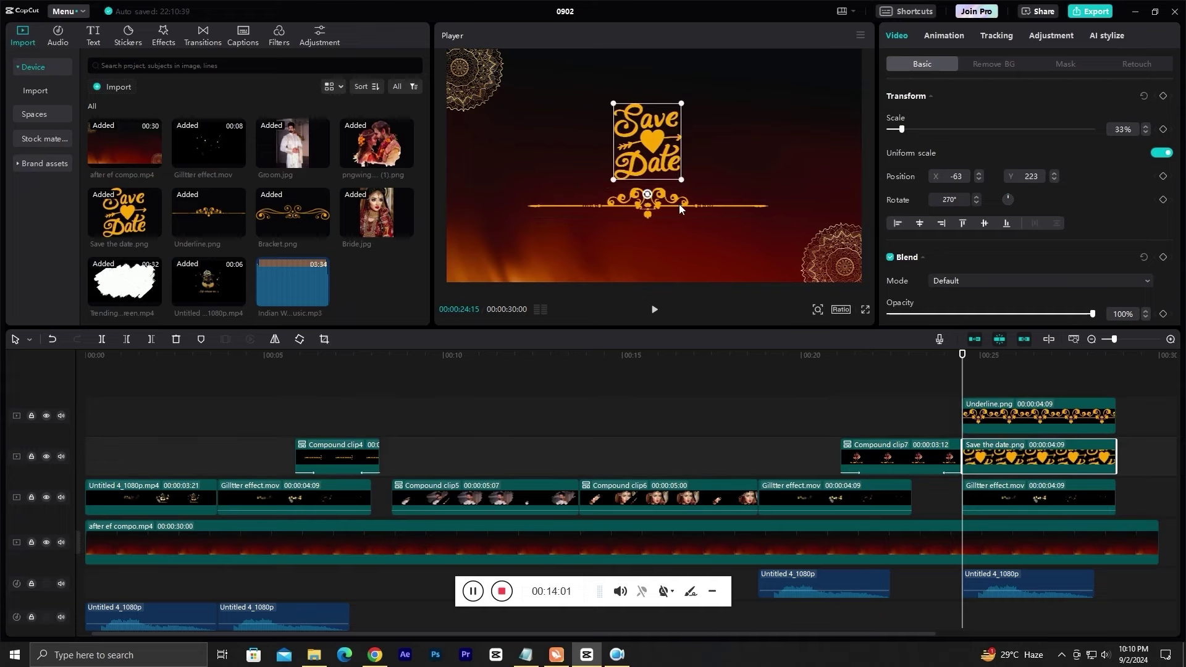
left_click(680, 204)
left_click_drag(768, 217, 738, 206)
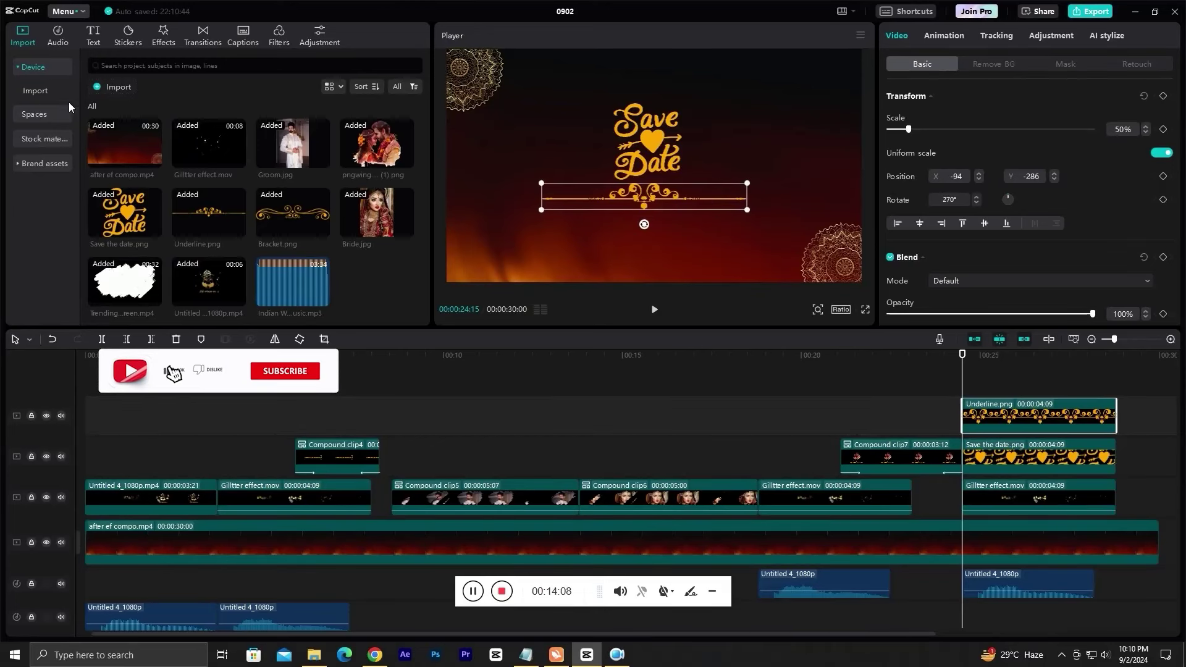
Add a text clip at 00:00:24:15 spanning the underline clip, position it below the underline, and change its text to "25 Jan, 2025".
left_click(94, 35)
left_click_drag(114, 97, 1116, 418)
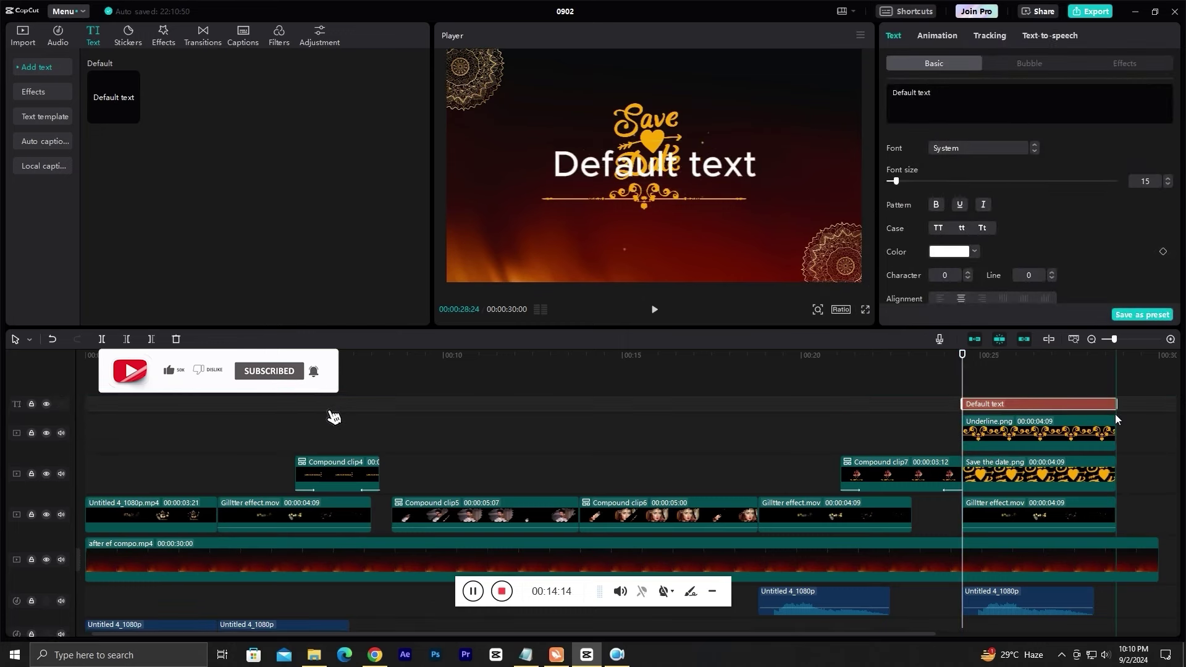
left_click_drag(636, 174, 627, 241)
double_click(622, 240)
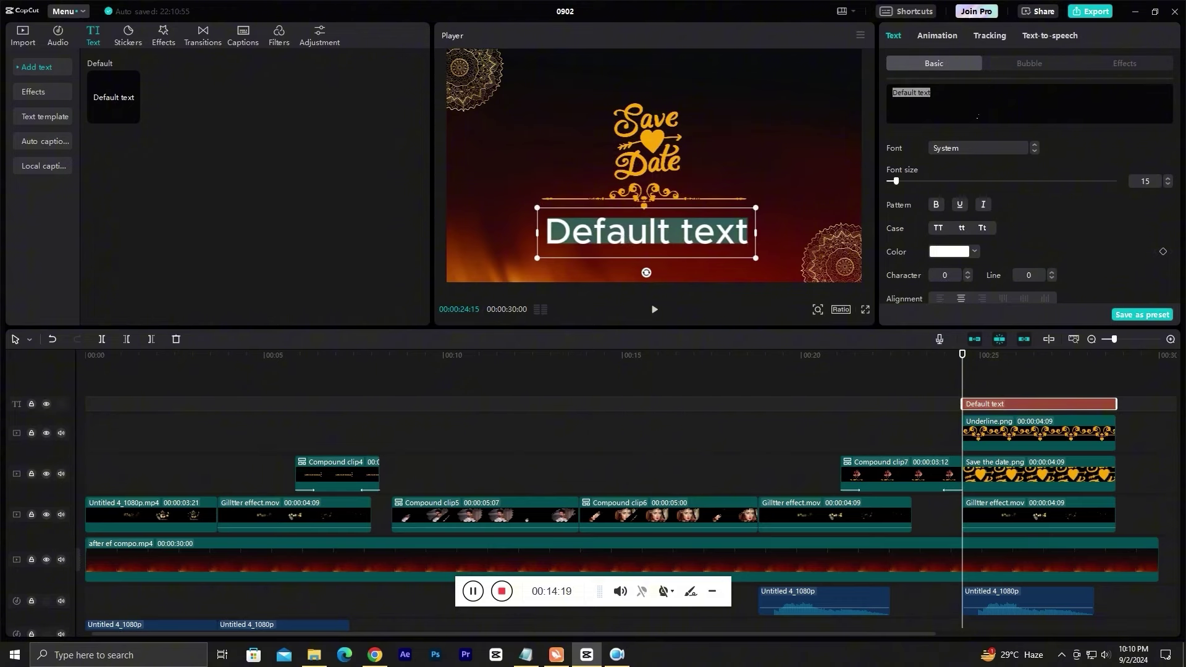
type("25 Jan, 2025")
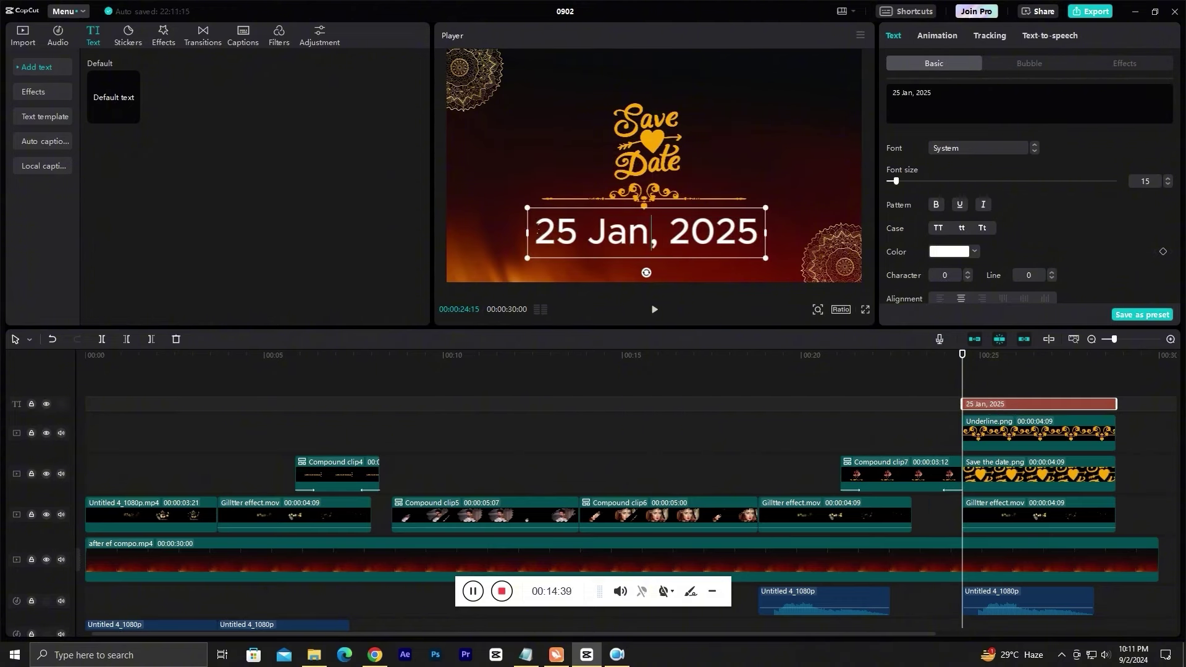
Style the date text with orange FF9C00 and the ZY Resolve font, and shrink it to fit within the underline's width.
left_click_drag(538, 231, 757, 233)
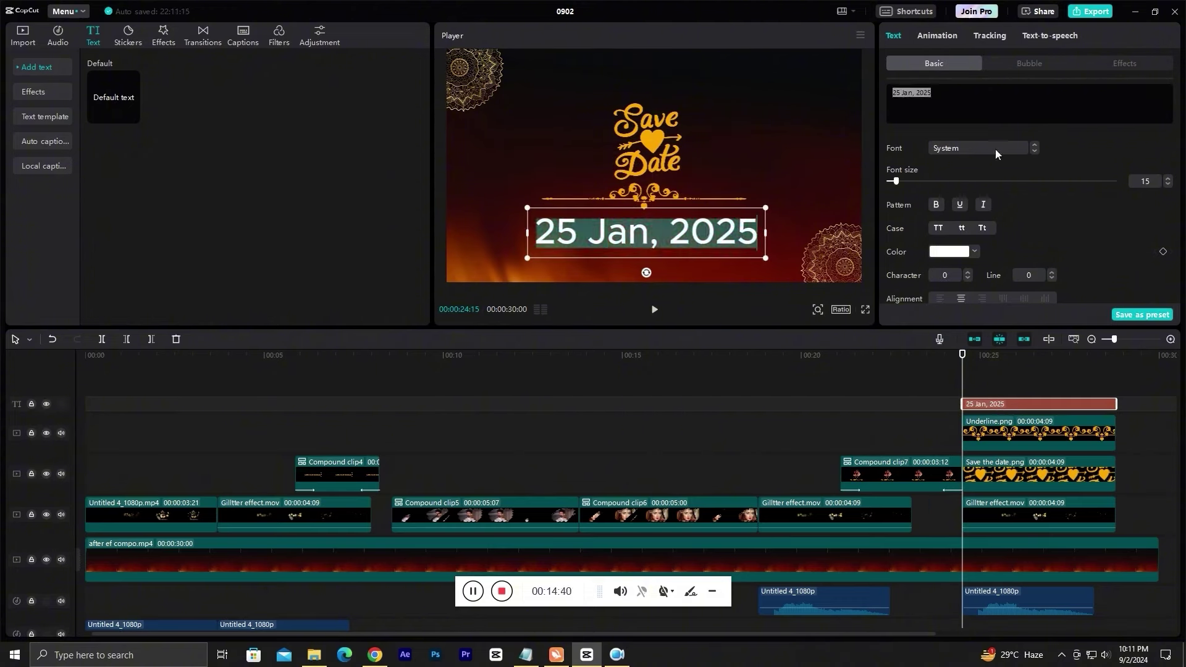
left_click(948, 251)
left_click_drag(1016, 317, 1058, 253)
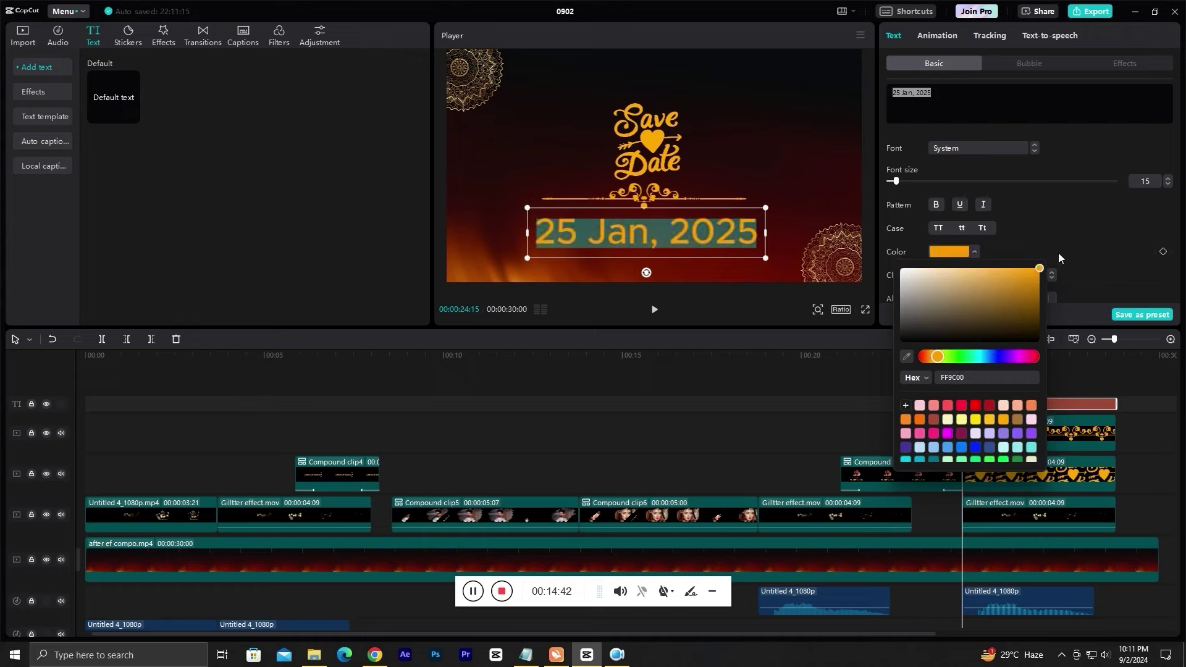
left_click(1032, 150)
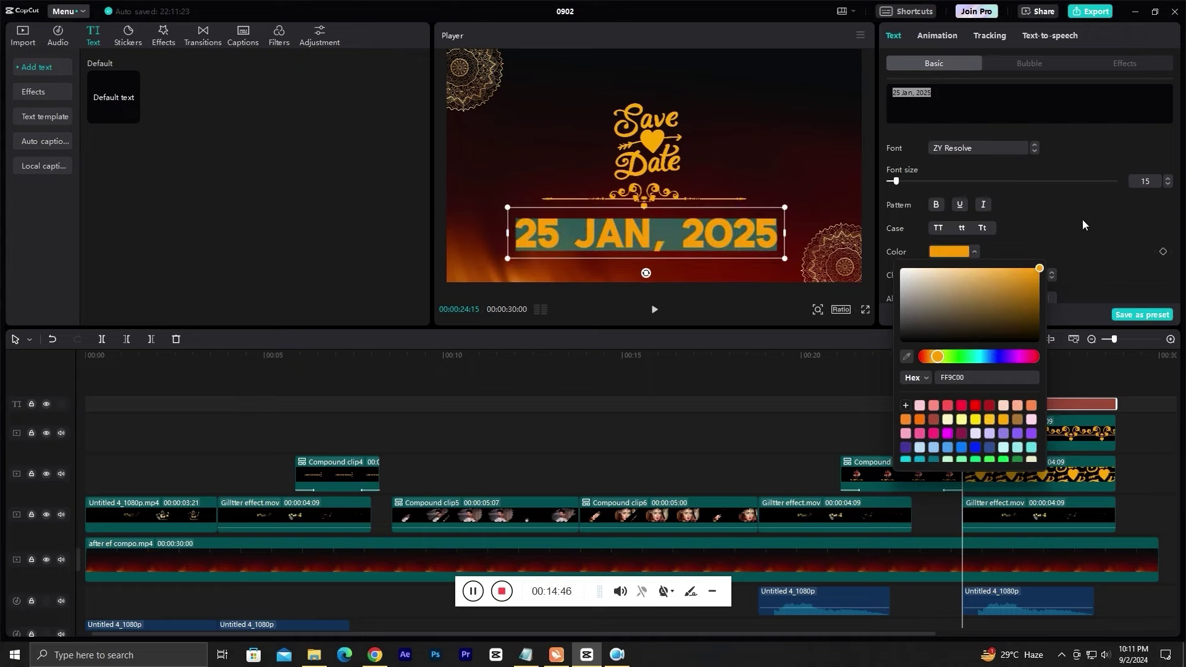
left_click_drag(785, 258, 710, 225)
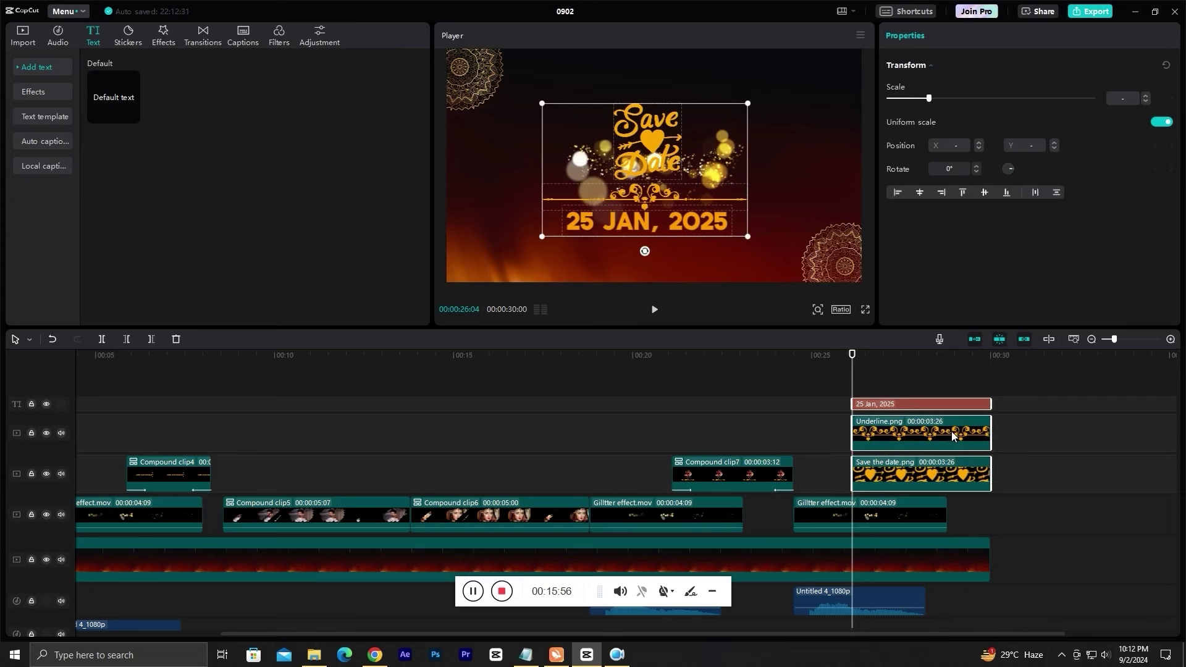
Combine the date text, underline and Save the date clips into a compound clip and apply a 0.5 s Fade In animation.
right_click(951, 431)
left_click(998, 562)
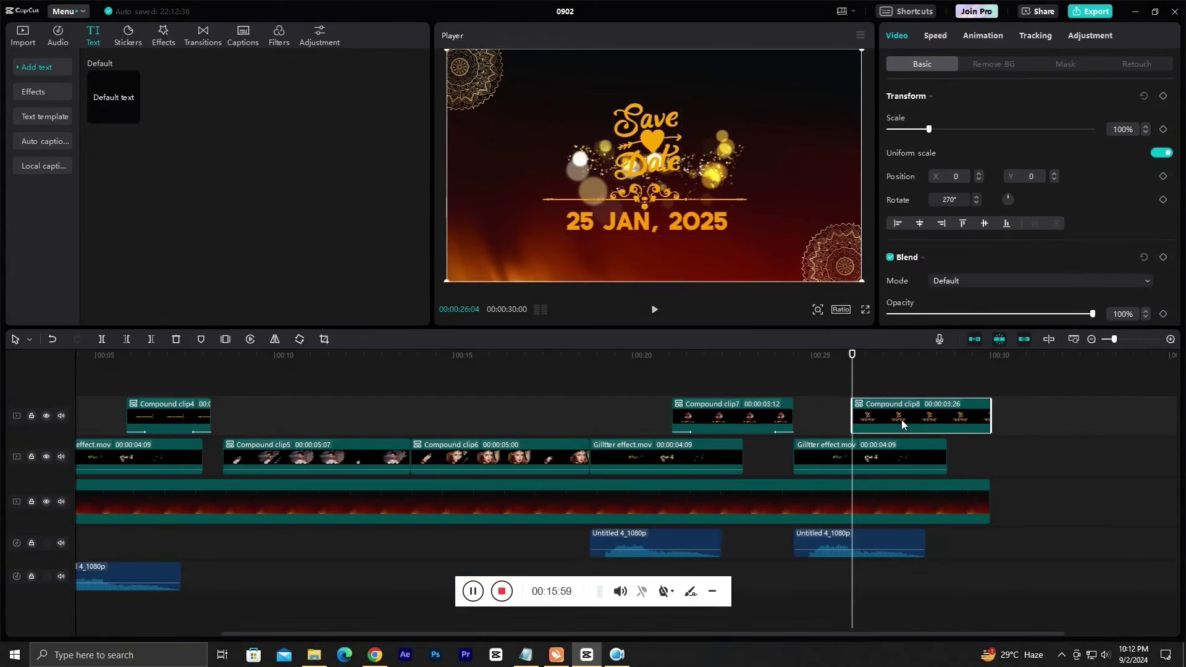
left_click(973, 36)
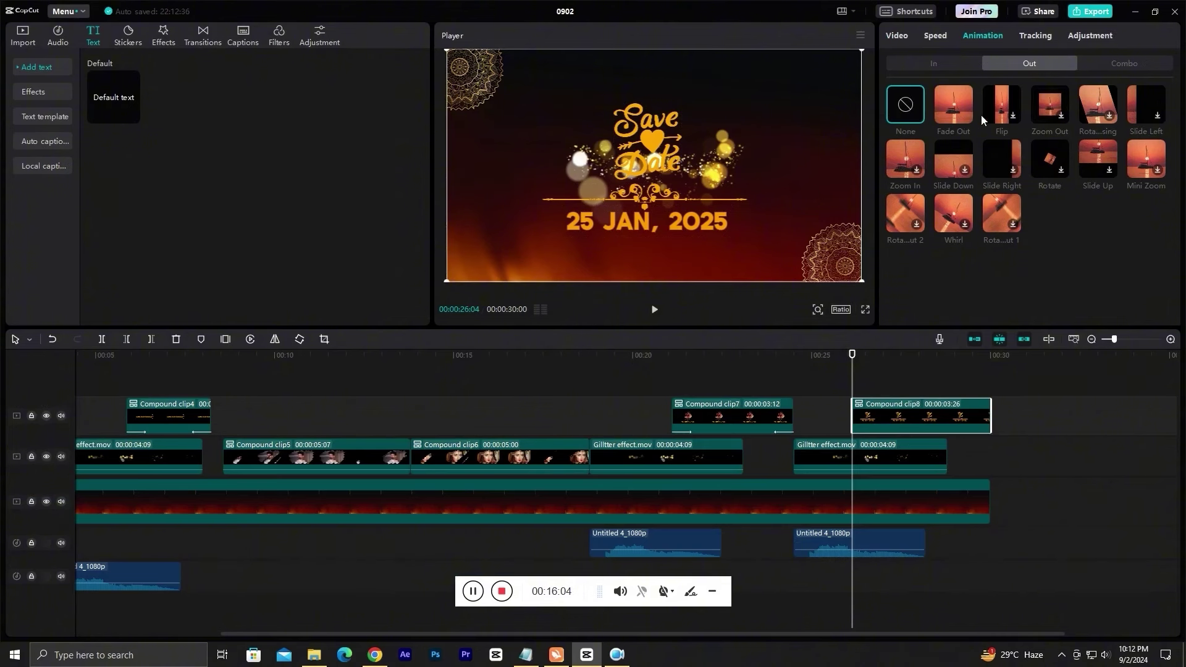
left_click(935, 65)
left_click(943, 103)
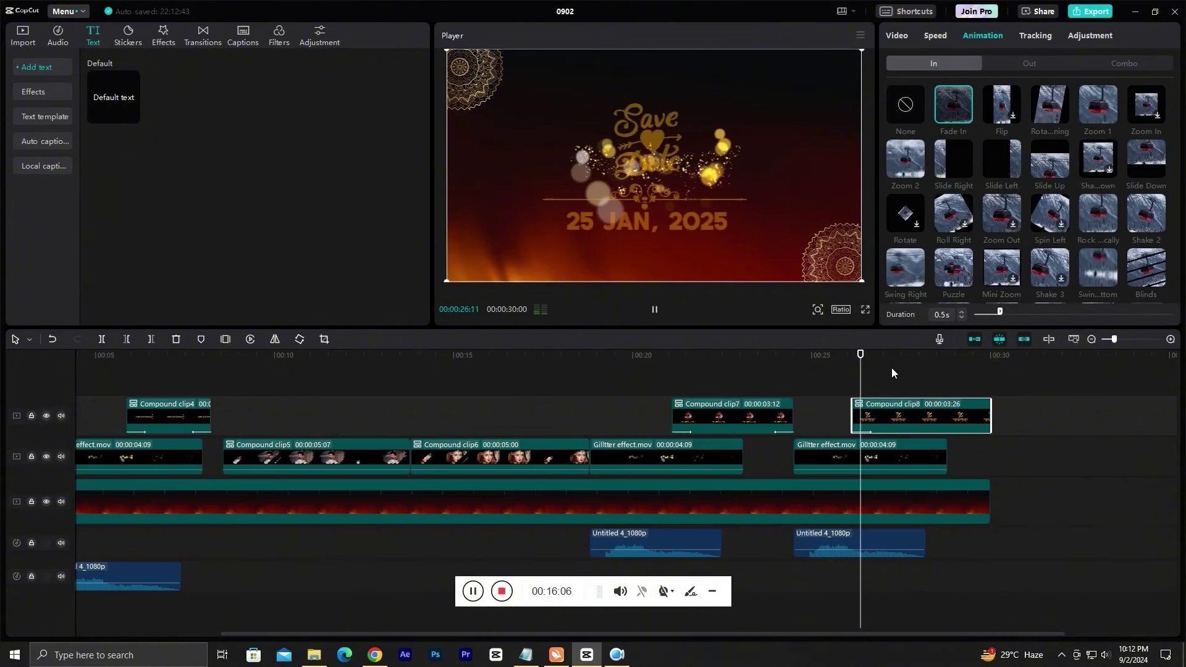
left_click_drag(877, 361, 994, 380)
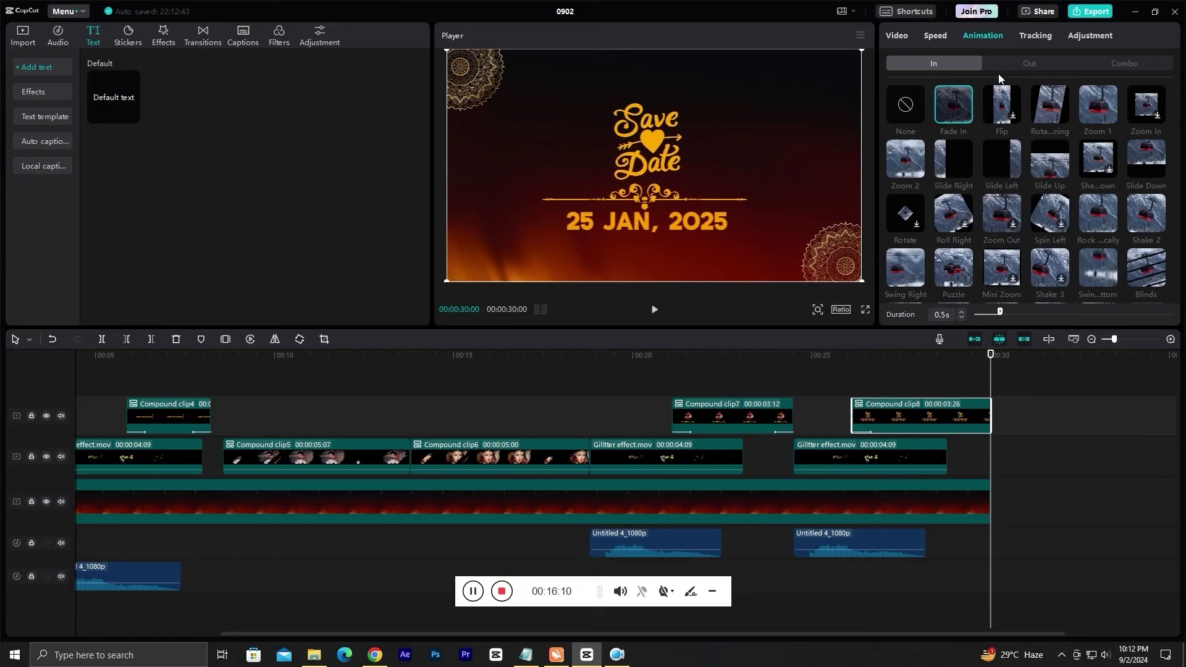
Apply a 0.5 s Fade Out animation to the Save the date compound clip.
left_click(1024, 66)
left_click(947, 108)
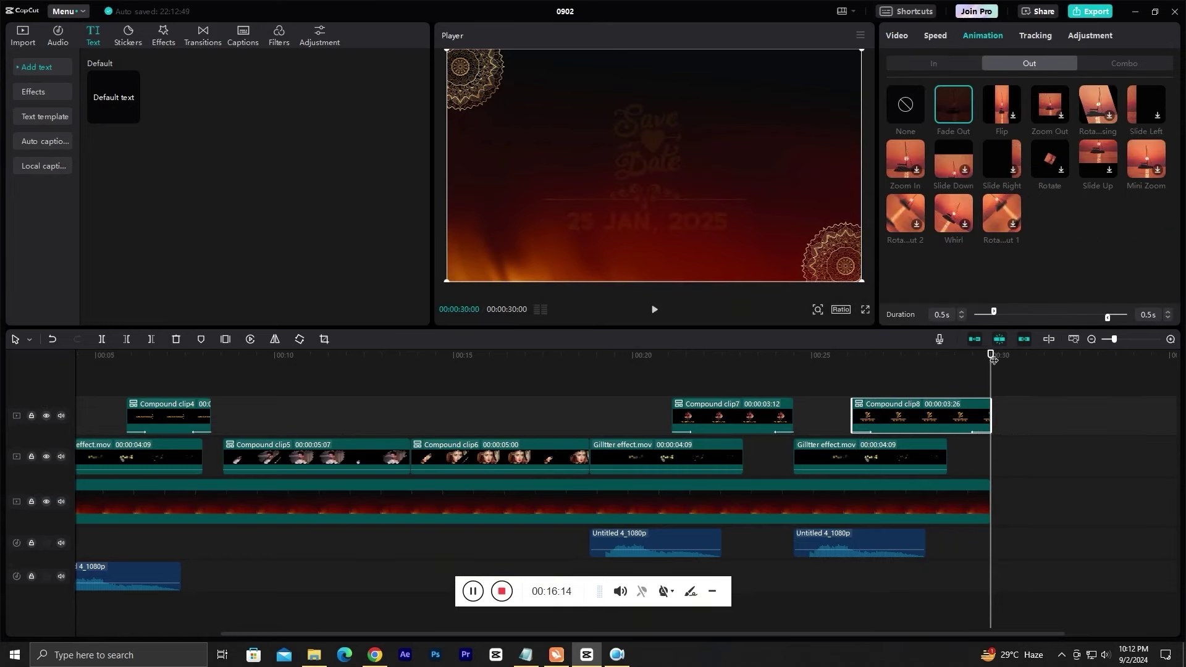
Add the Indian wedding music file on a new bottom audio track, trim its opening, and align it to the timeline start.
left_click_drag(955, 363, 135, 400)
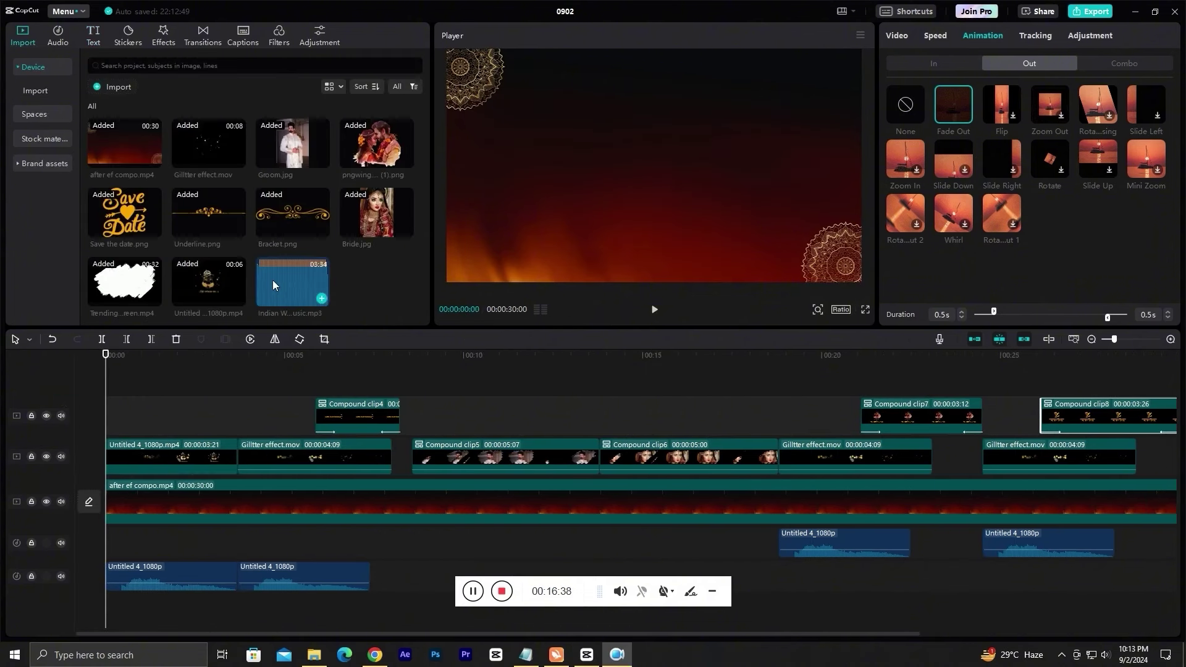
left_click_drag(273, 279, 142, 662)
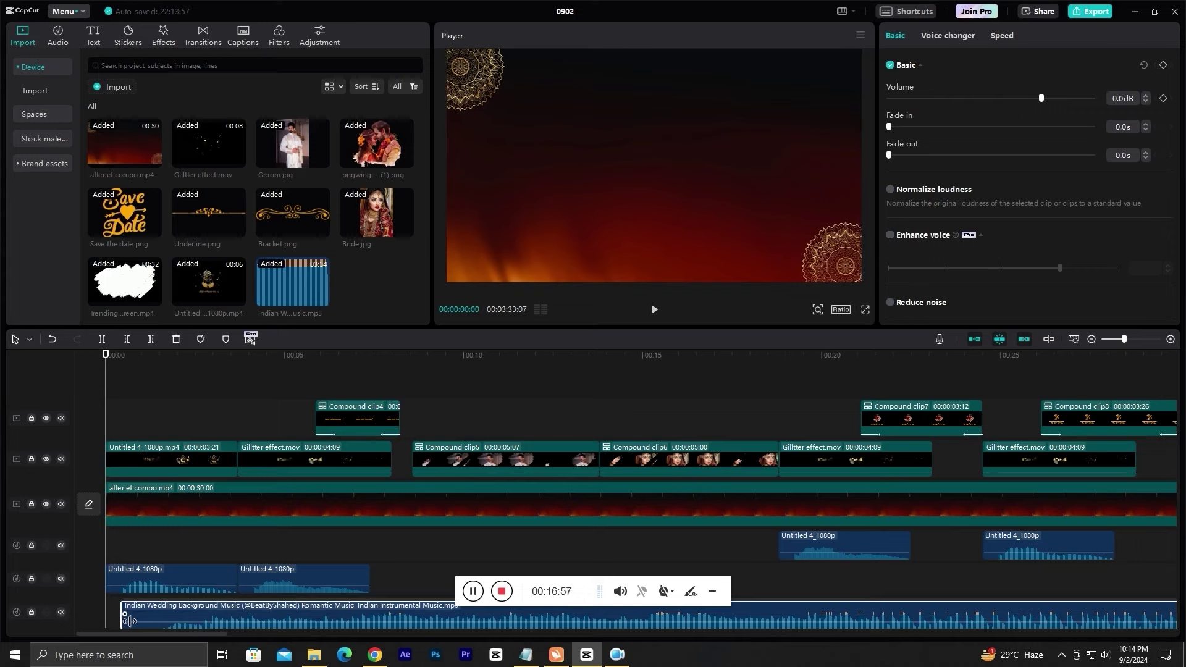
left_click_drag(126, 619, 176, 620)
left_click_drag(261, 609, 198, 605)
Preview the opening with the music and give the music clip a 2.0 s fade-in.
key("space")
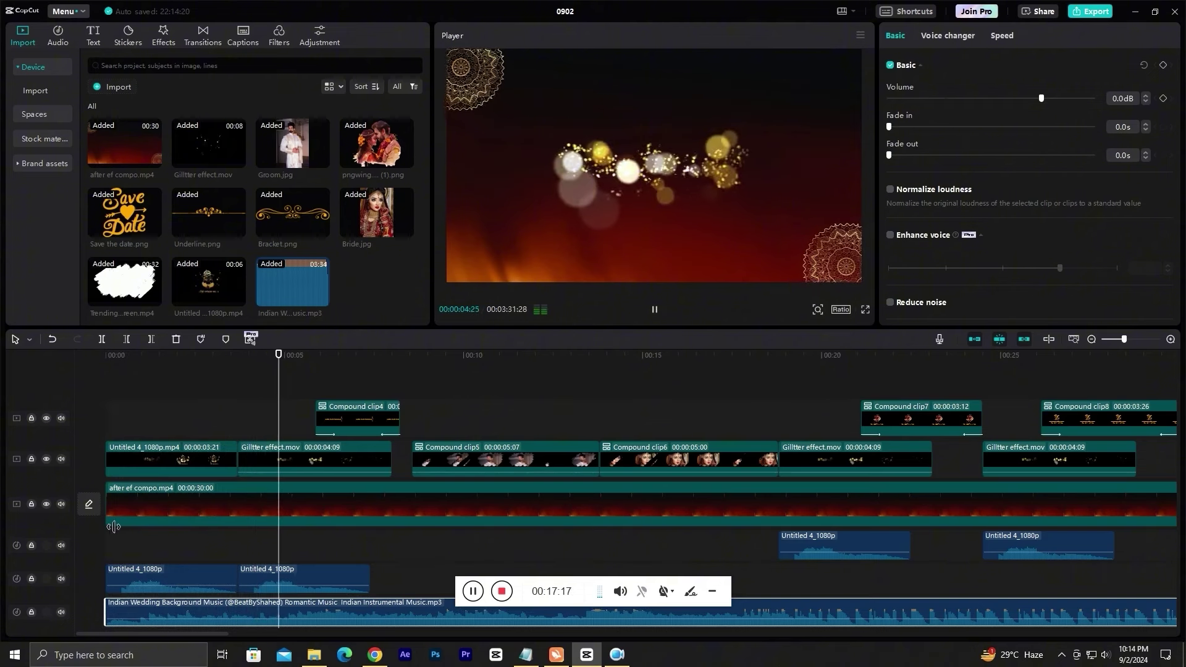
key("space")
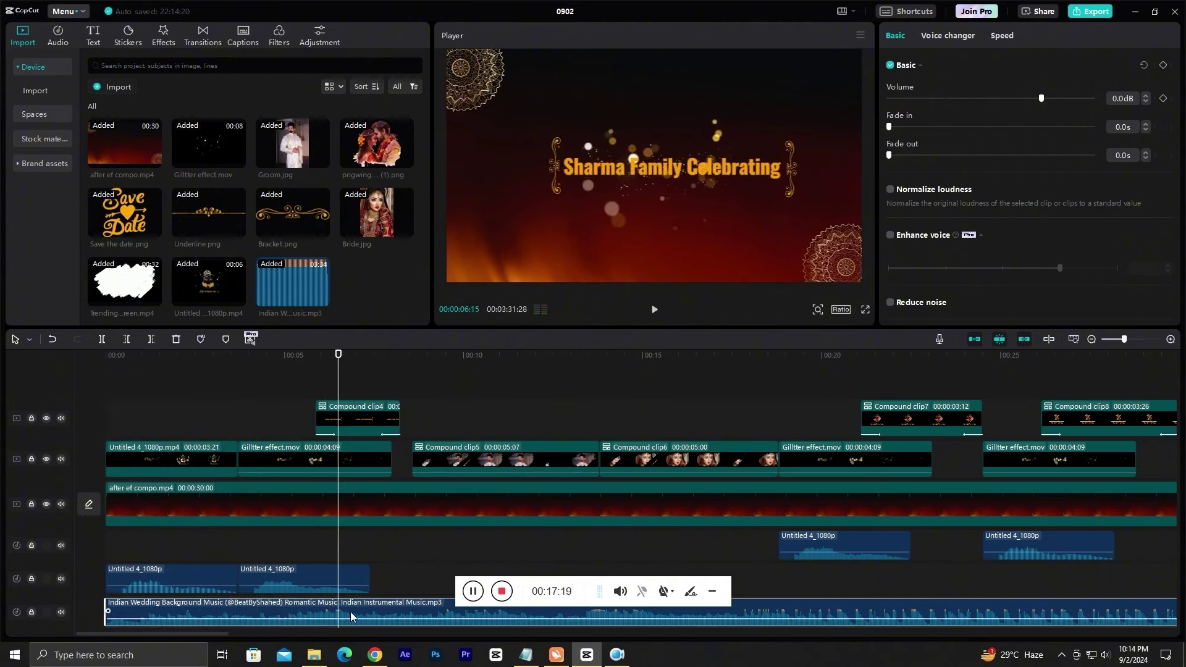
left_click_drag(343, 364, 144, 465)
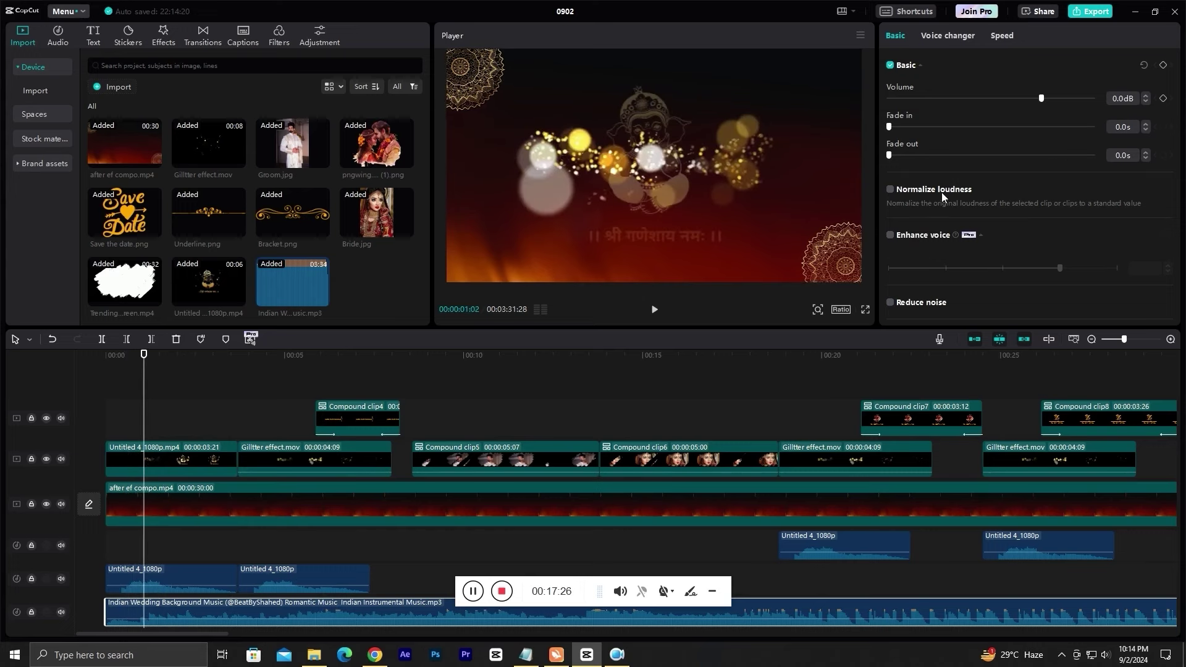
left_click_drag(901, 126, 940, 131)
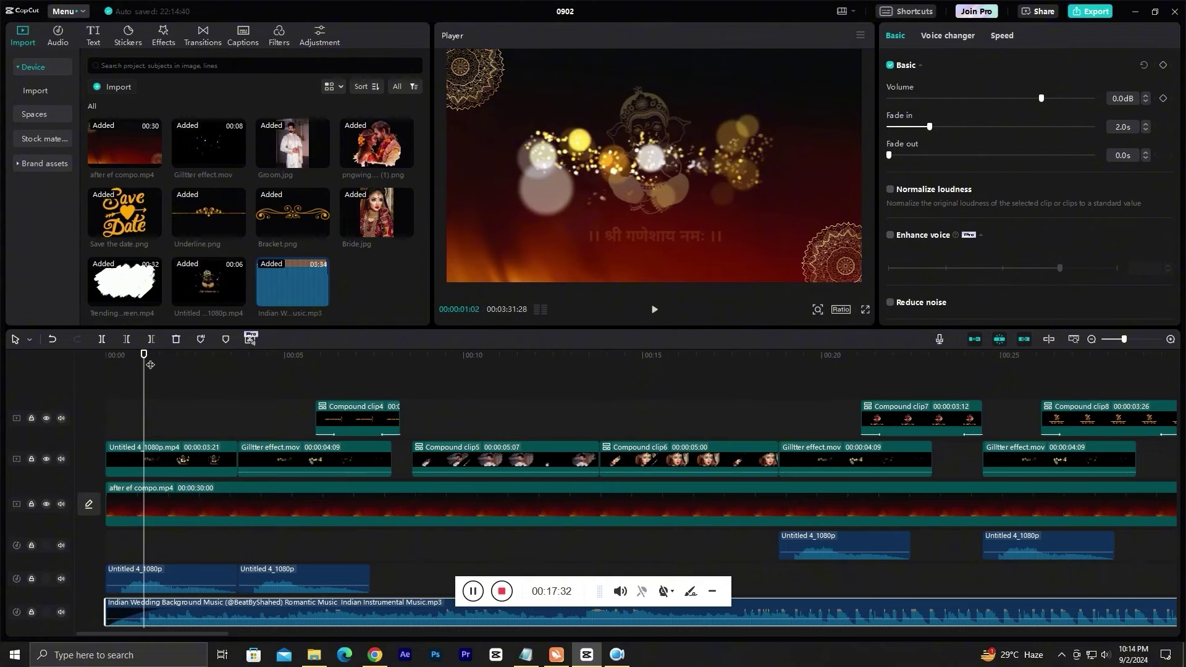
Split the music clip at 00:00:30:00, where the background video ends, and delete the remainder.
left_click_drag(150, 358, 391, 523)
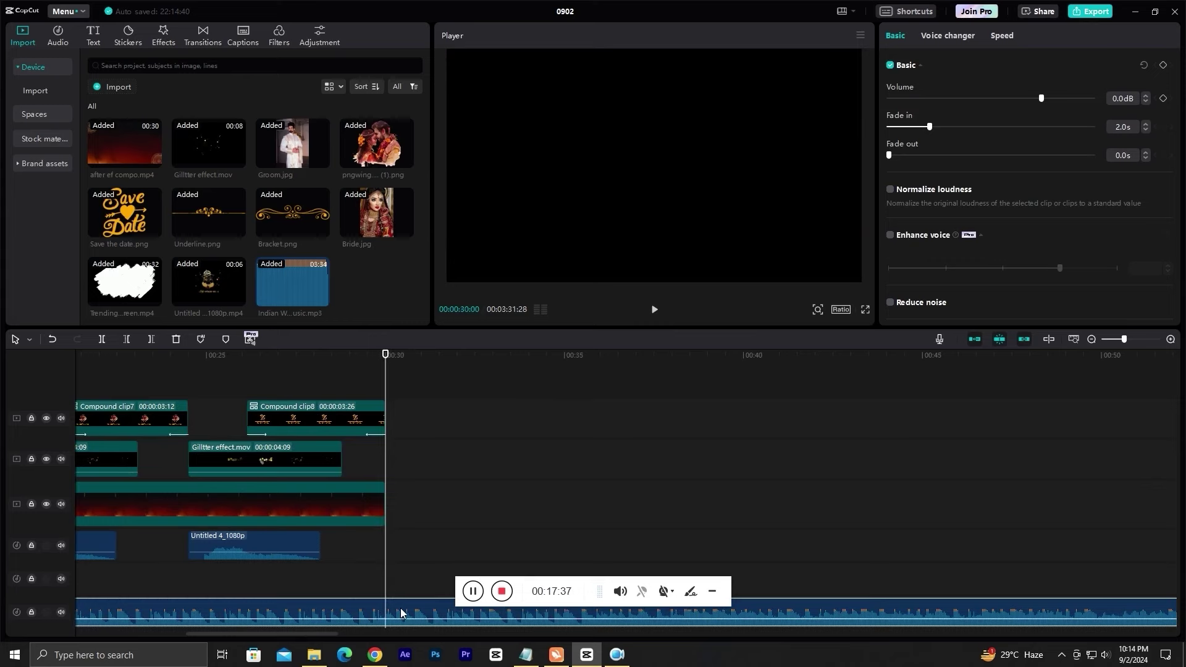
left_click(105, 342)
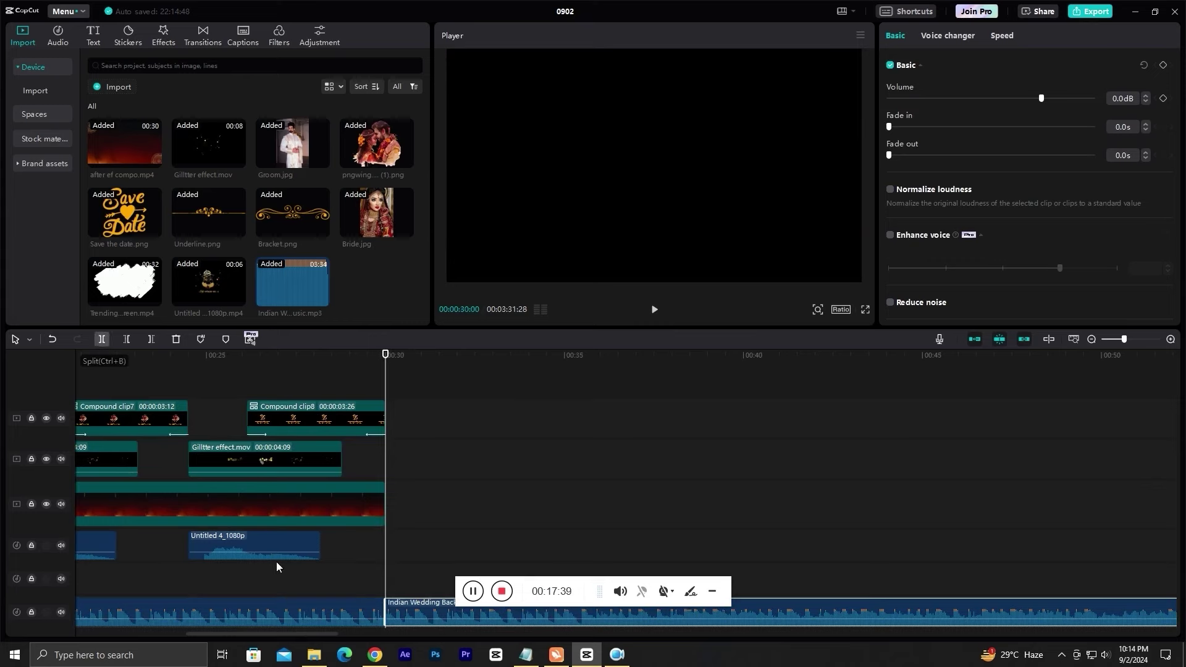
key("Delete")
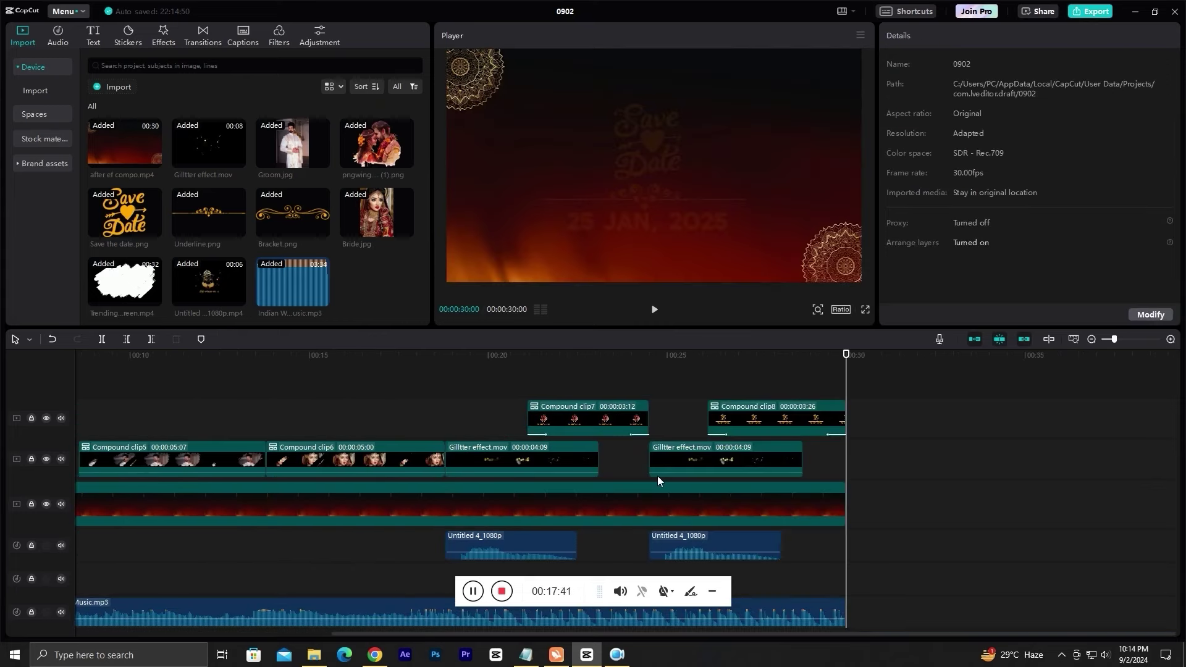
Give the shortened music clip a 2.0 s fade-out.
left_click_drag(846, 355, 778, 395)
left_click(800, 607)
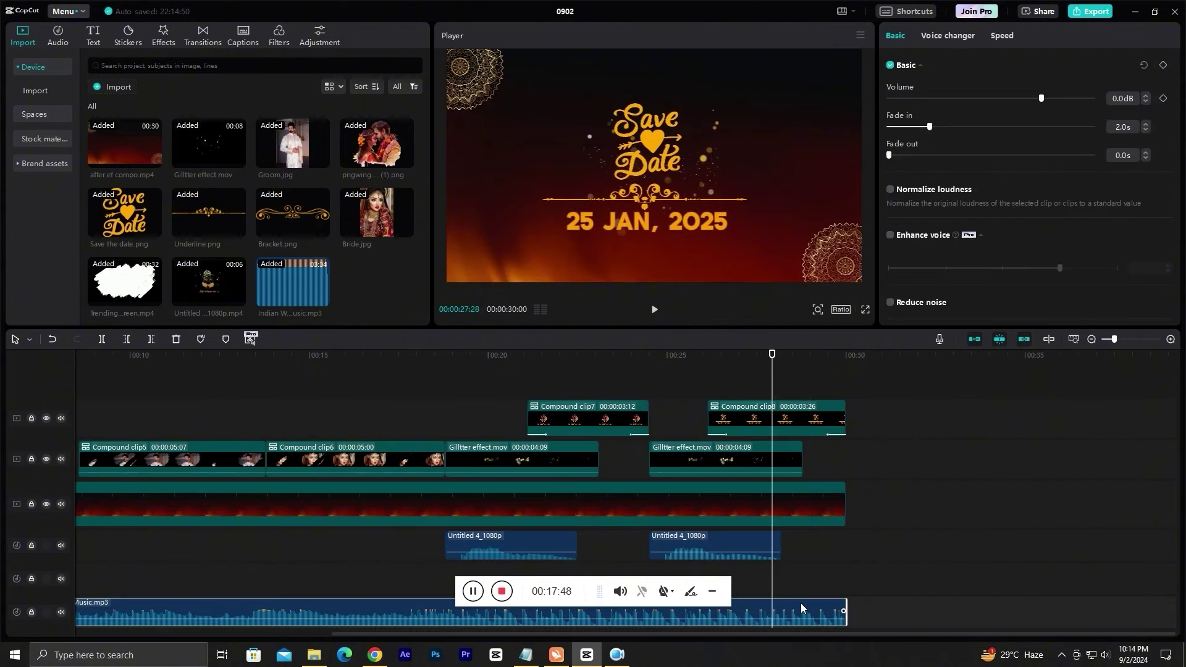
left_click_drag(898, 154, 930, 156)
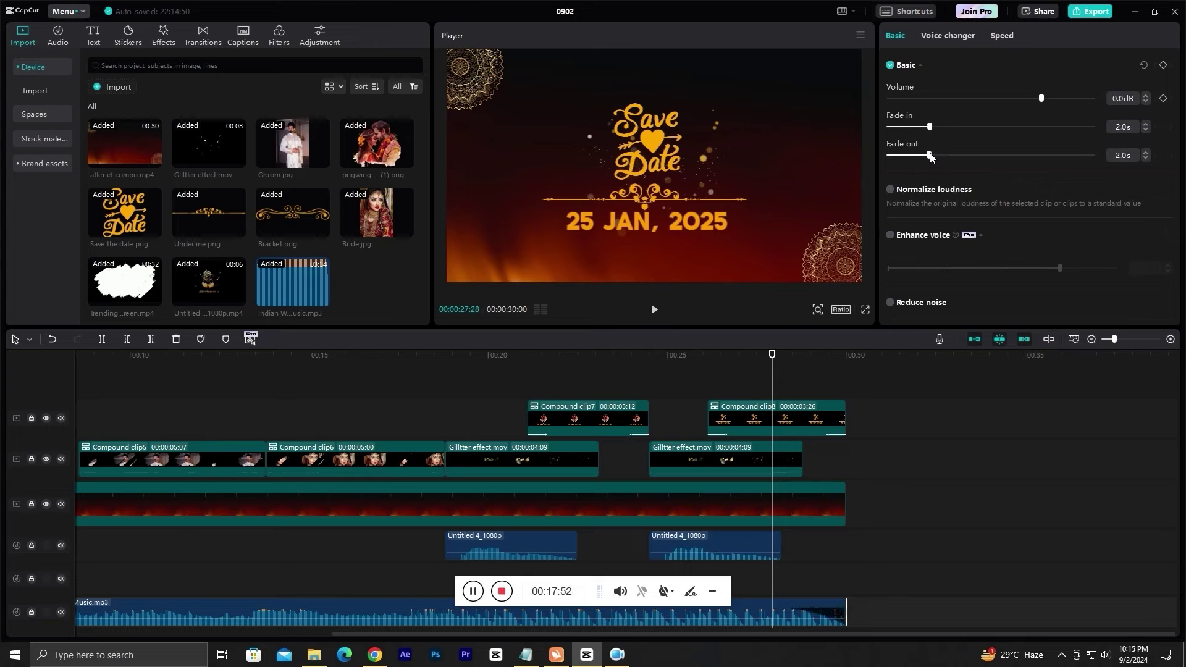